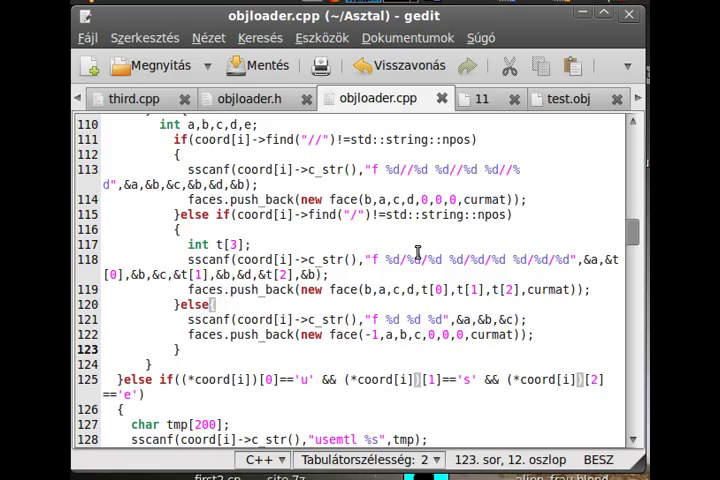
pyautogui.scroll(3, 417, 252)
pyautogui.scroll(5, 417, 252)
pyautogui.scroll(1, 417, 252)
pyautogui.scroll(2, 417, 252)
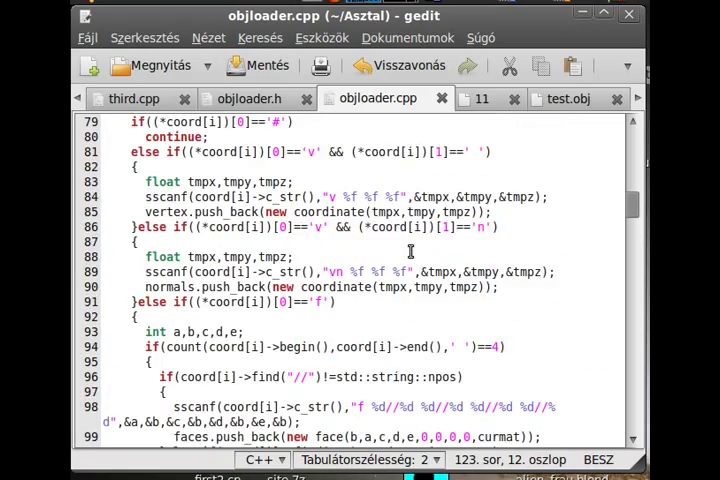
pyautogui.scroll(-1, 410, 250)
pyautogui.scroll(-7, 410, 250)
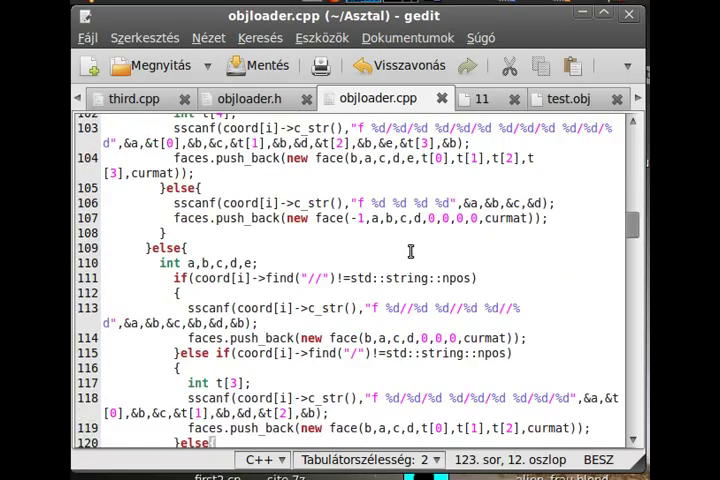
# Step: Remove the stray characters at line 113 and save objloader.cpp
pyautogui.click(264, 323)
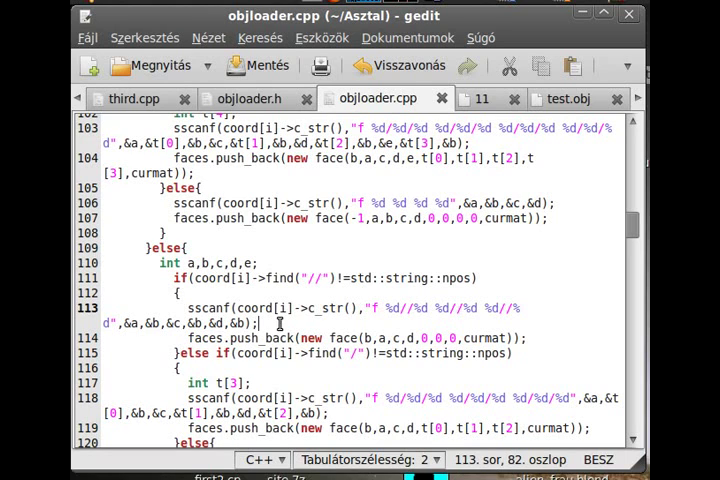
pyautogui.write('zzz')
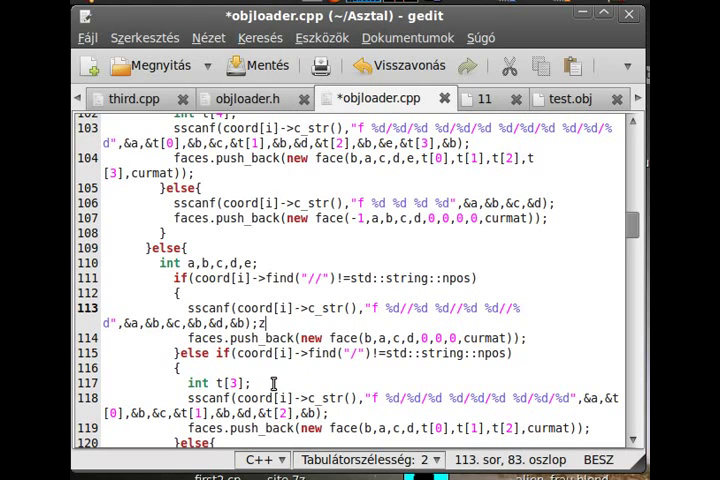
pyautogui.press('BackSpace')
pyautogui.press('BackSpace')
pyautogui.press('BackSpace')
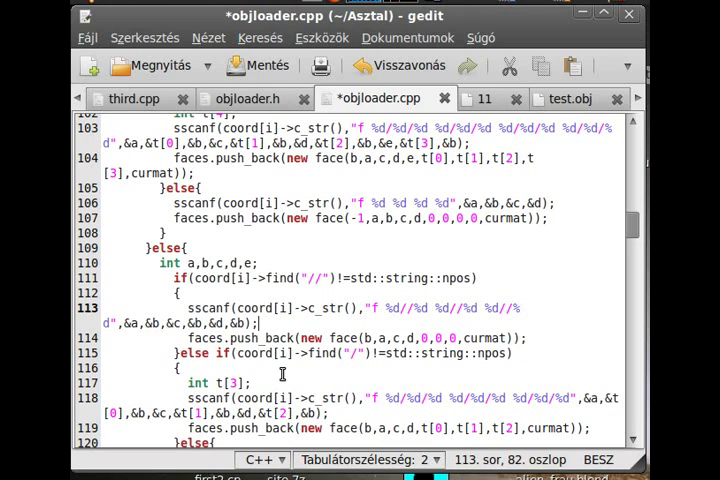
pyautogui.hotkey('ctrl', 's')
pyautogui.hotkey('ctrl', 'End')
pyautogui.press('Return')
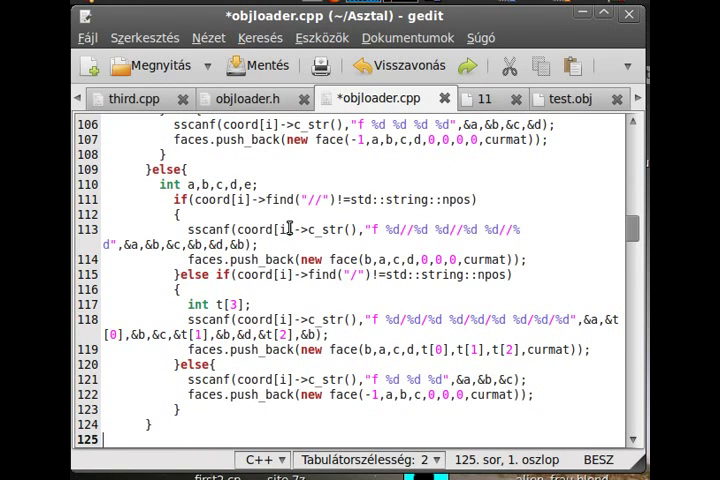
# Step: Paste the four-vertex count check, then delete the declaration and count check on lines 110–112
pyautogui.hotkey('ctrl', 'v')
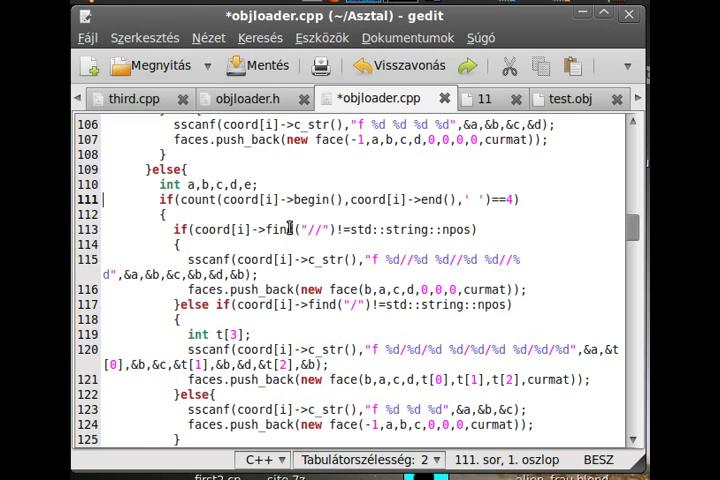
pyautogui.moveTo(75, 214); pyautogui.dragTo(75, 199)
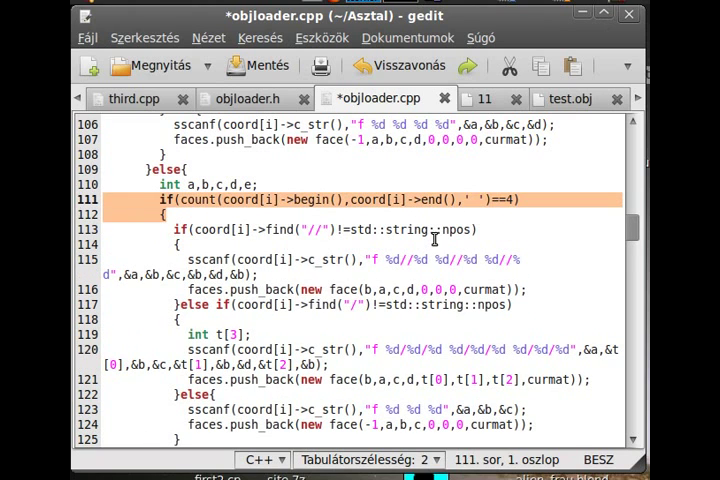
pyautogui.scroll(3, 433, 237)
pyautogui.scroll(2, 430, 237)
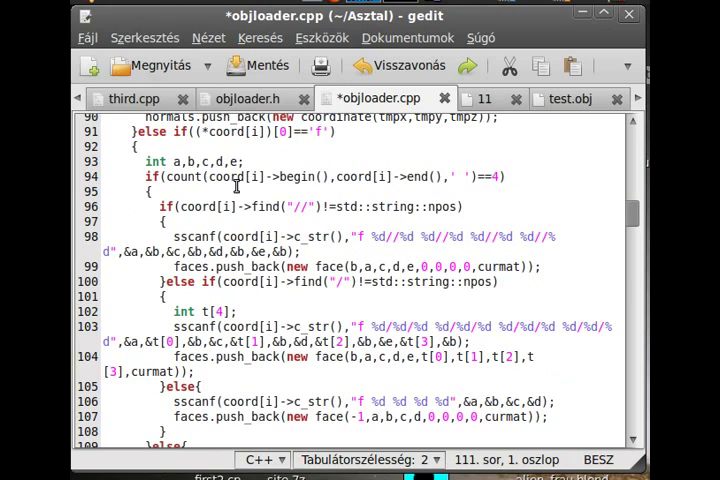
pyautogui.moveTo(147, 191); pyautogui.dragTo(75, 176)
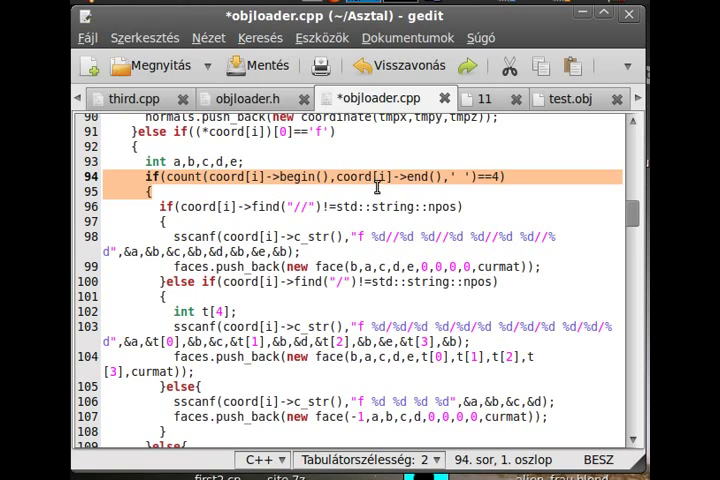
pyautogui.scroll(-2, 315, 193)
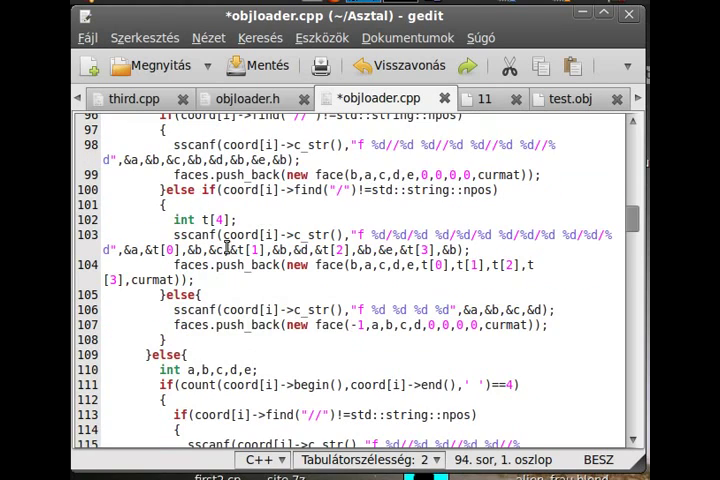
pyautogui.click(202, 357)
pyautogui.moveTo(80, 385); pyautogui.dragTo(73, 375)
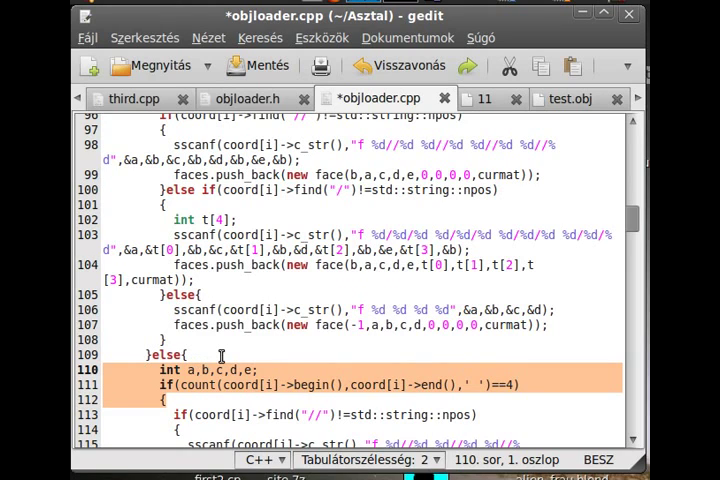
pyautogui.press('Delete')
# Step: Remove the leftover empty line and the extra closing brace at line 124
pyautogui.press('BackSpace')
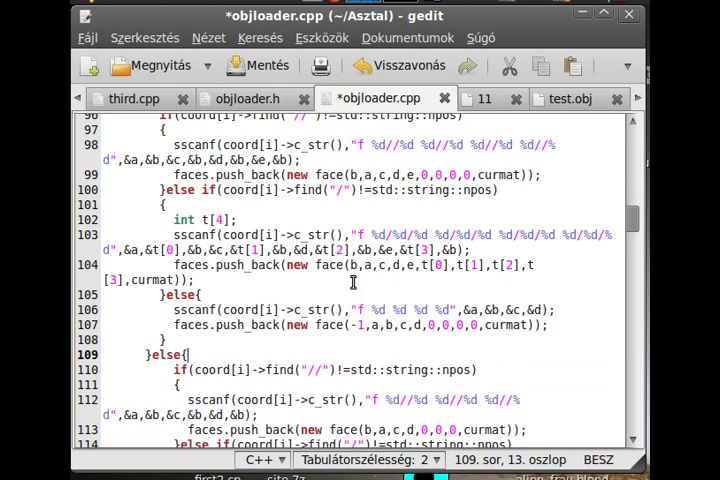
pyautogui.scroll(-4, 336, 296)
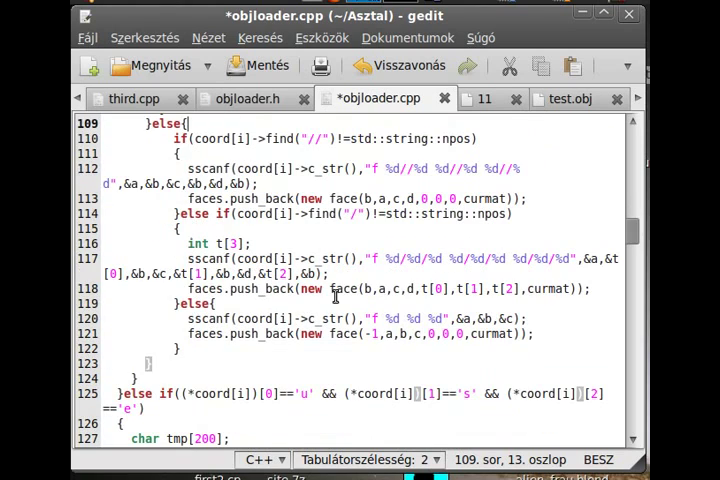
pyautogui.click(152, 364)
pyautogui.click(141, 380)
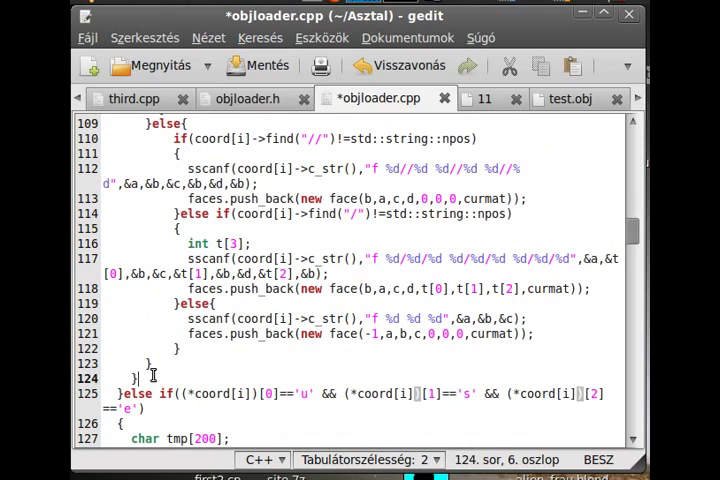
pyautogui.click(374, 258)
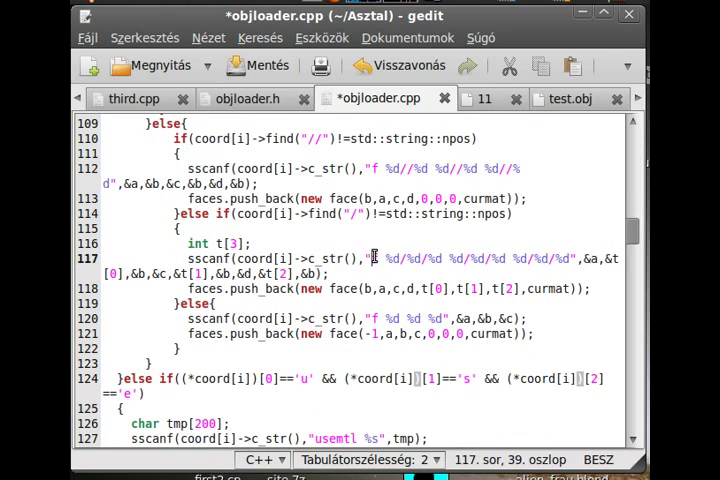
pyautogui.scroll(-7, 374, 258)
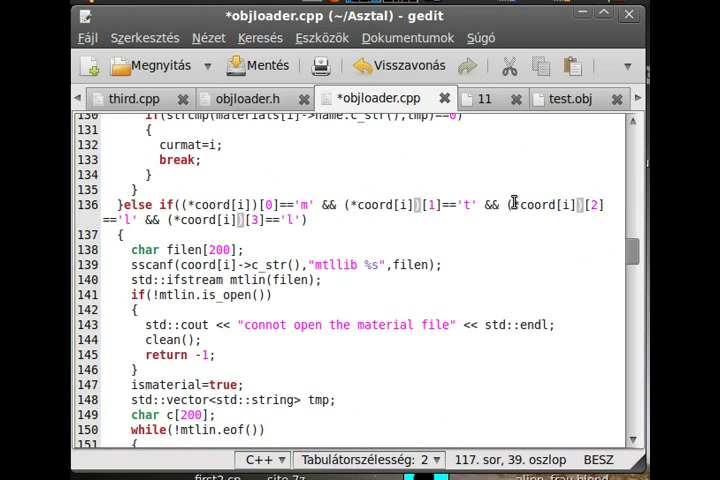
# Step: Review the mtllib check (line 136) and newmtl check (line 167), then switch to Blender
pyautogui.click(258, 219)
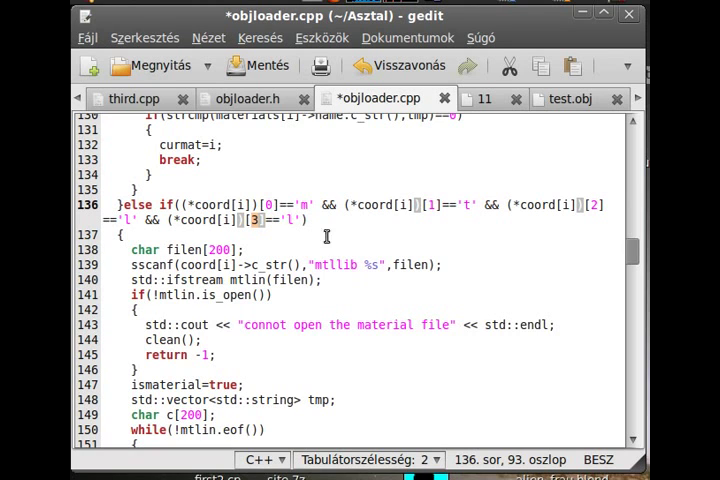
pyautogui.scroll(-2, 445, 275)
pyautogui.scroll(-3, 454, 282)
pyautogui.scroll(-4, 454, 282)
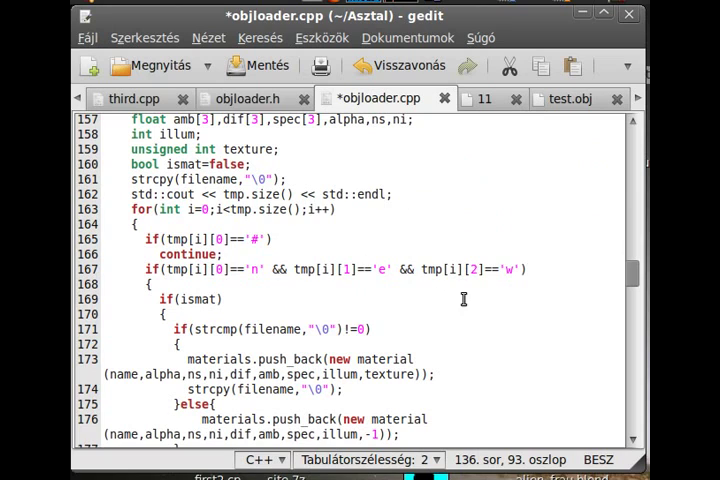
pyautogui.click(515, 268)
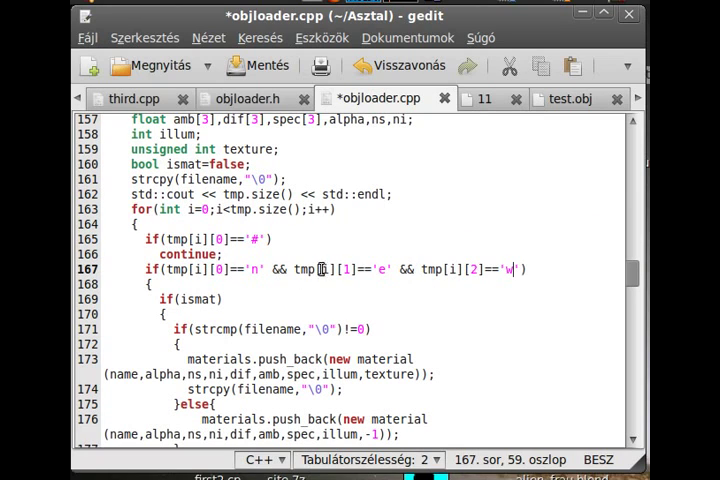
pyautogui.moveTo(147, 269); pyautogui.dragTo(530, 270)
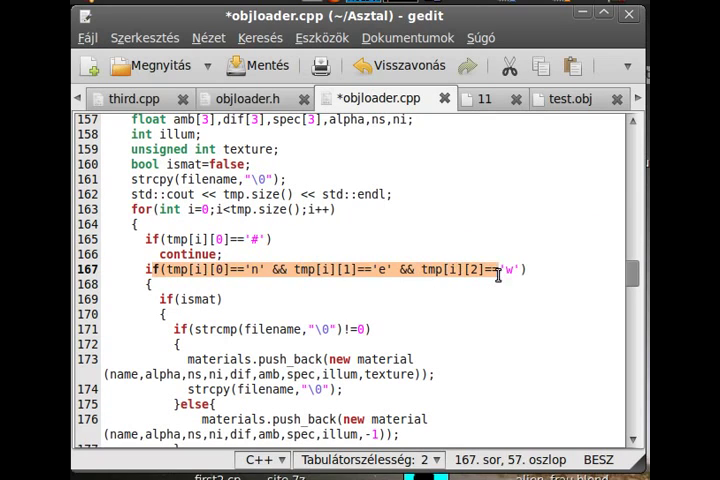
pyautogui.click(334, 270)
pyautogui.click(468, 269)
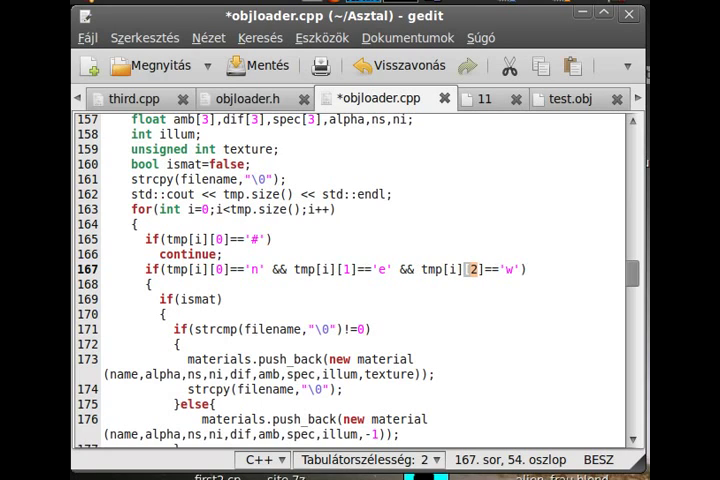
pyautogui.hotkey('alt', 'Tab')
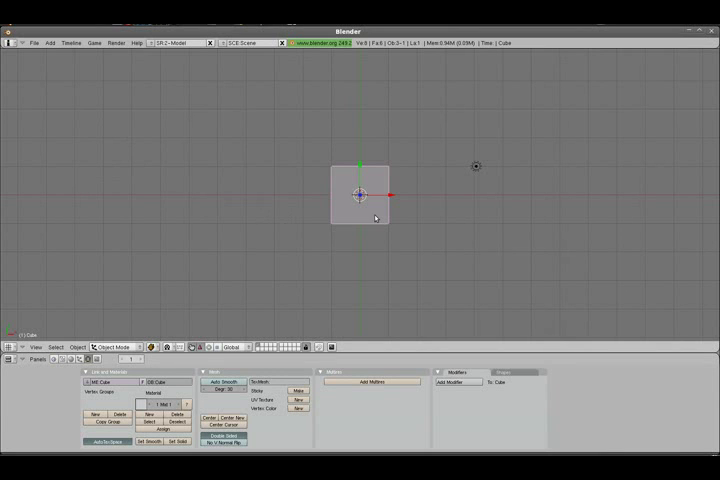
# Step: Replace the default cube with a monkey head and apply two multires subdivision levels
pyautogui.press('x')
pyautogui.click(375, 215)
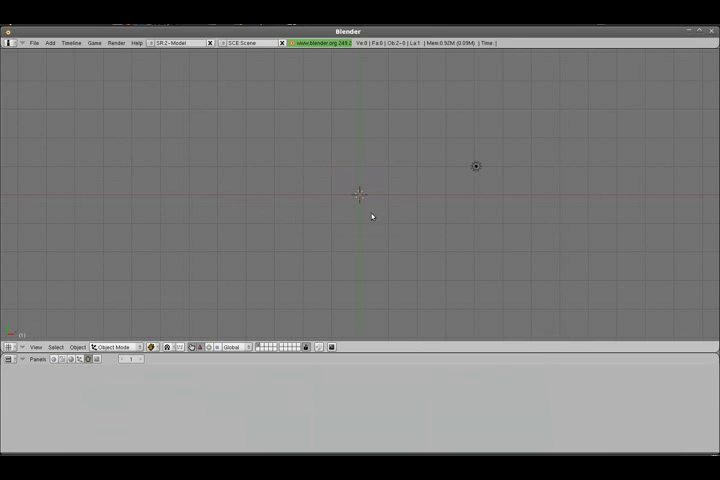
pyautogui.press('space')
pyautogui.moveTo(405, 194)
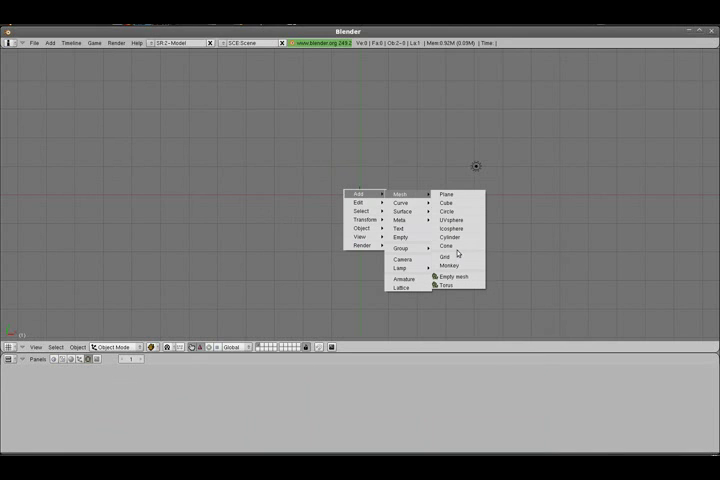
pyautogui.click(450, 248)
pyautogui.scroll(2, 400, 250)
pyautogui.scroll(2, 400, 250)
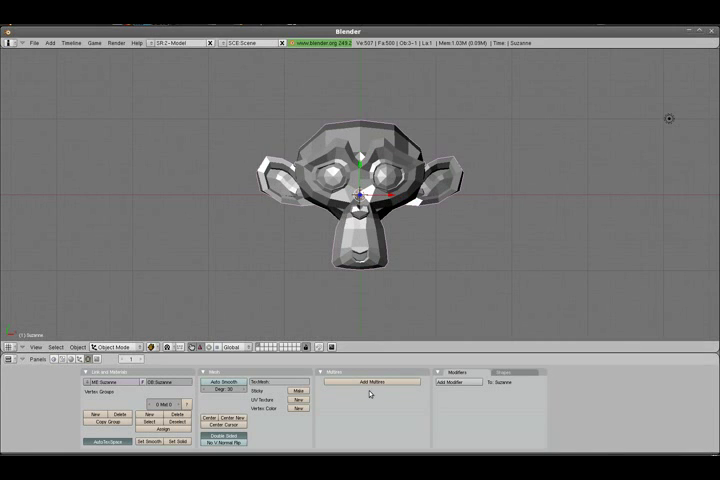
pyautogui.click(371, 385)
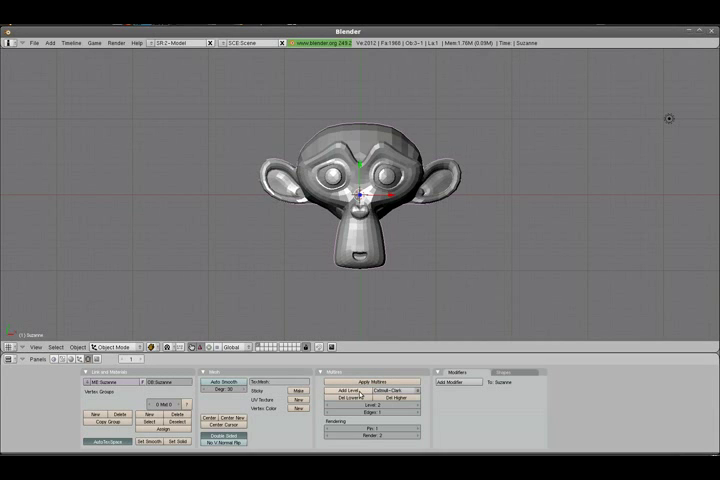
pyautogui.click(355, 391)
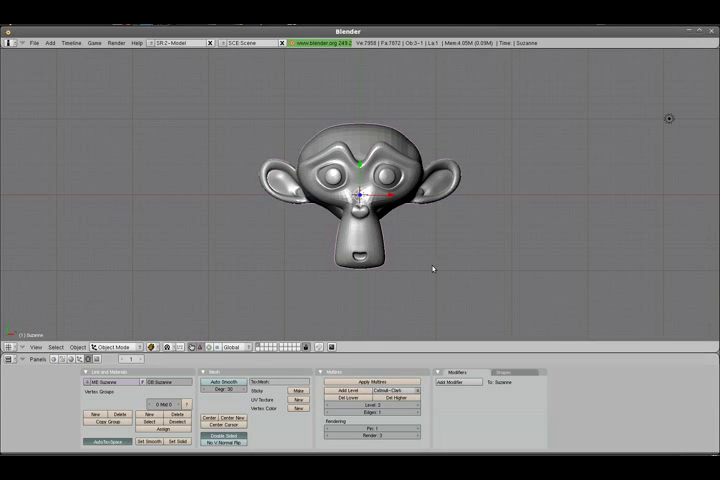
pyautogui.click(375, 382)
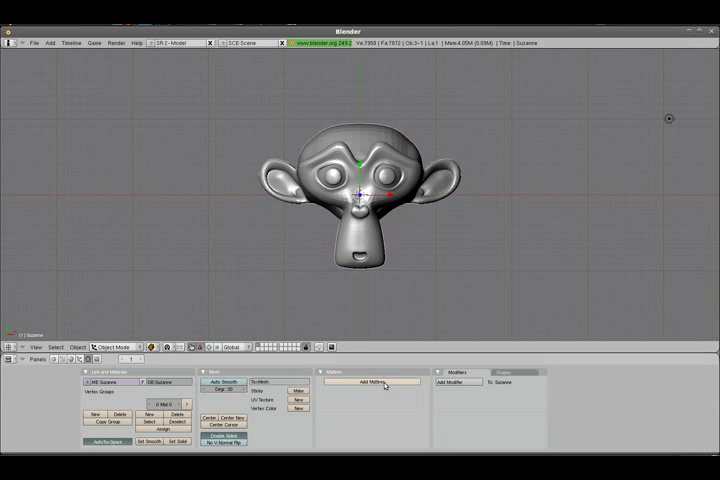
# Step: Add a new material to the monkey and make it red
pyautogui.click(75, 360)
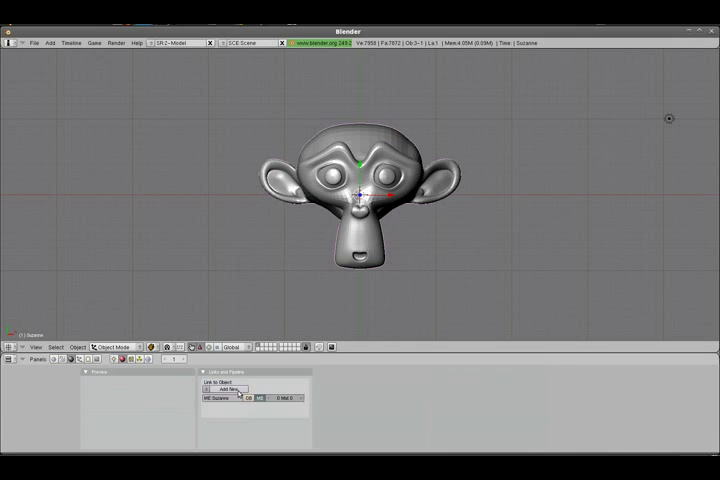
pyautogui.click(88, 360)
pyautogui.click(215, 420)
pyautogui.click(244, 360)
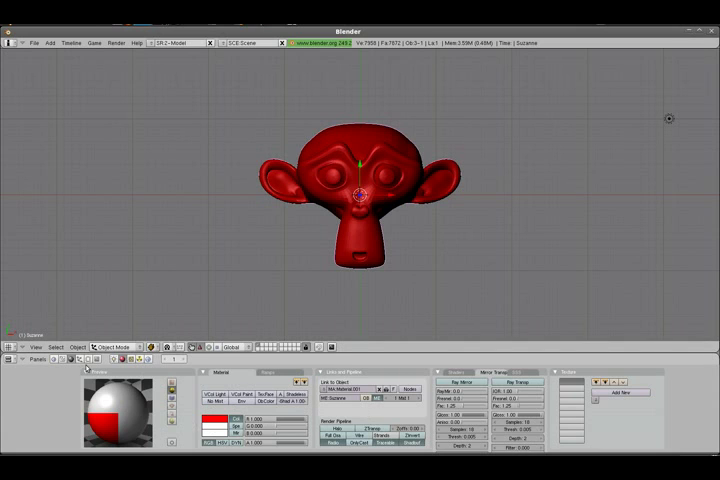
# Step: Add a second material slot and colour it black
pyautogui.click(88, 360)
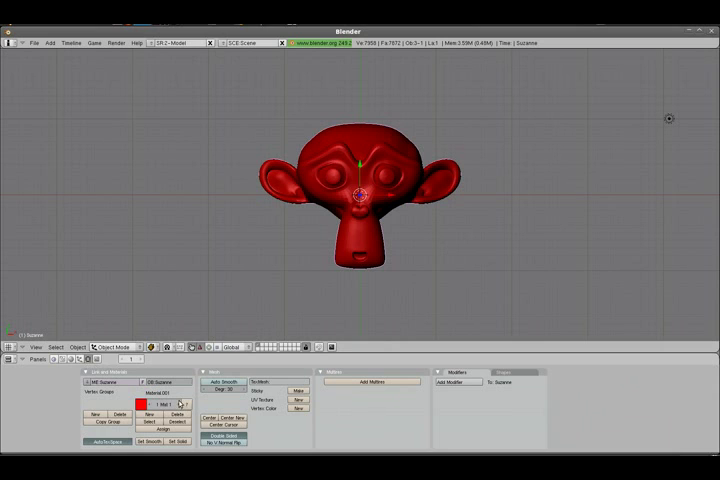
pyautogui.click(80, 360)
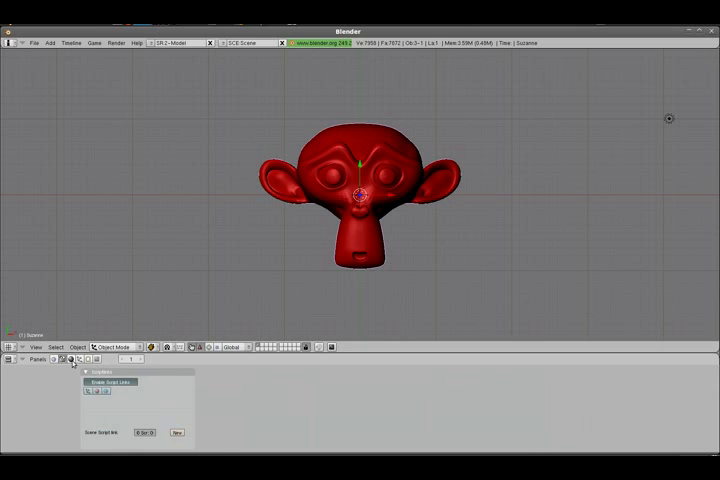
pyautogui.click(220, 425)
pyautogui.click(233, 382)
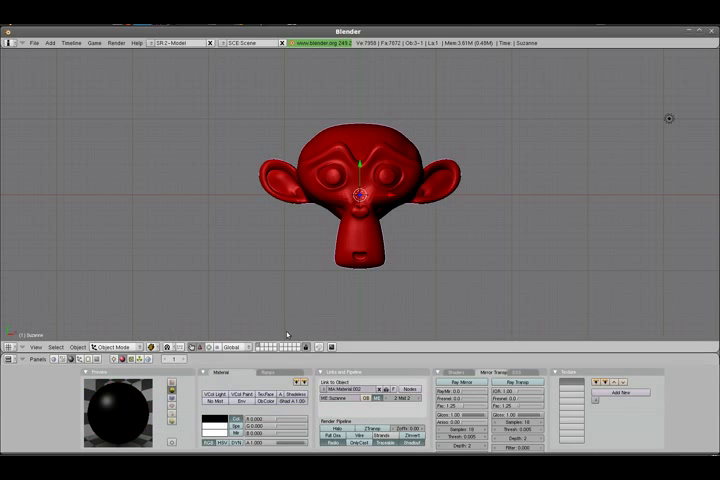
pyautogui.scroll(3, 358, 190)
pyautogui.scroll(2, 350, 210)
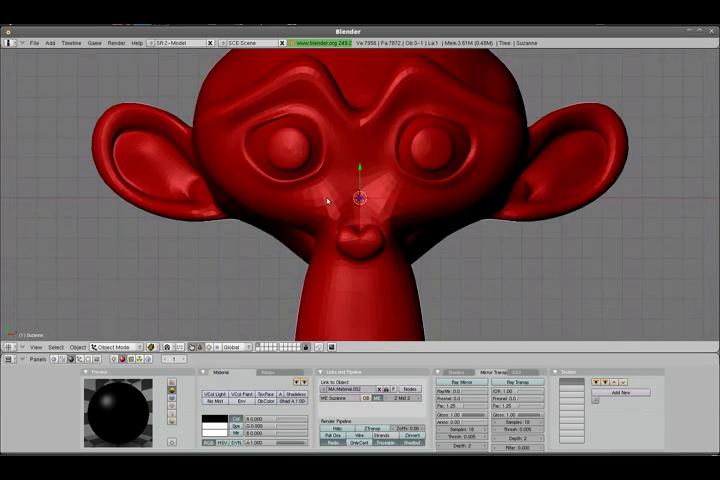
pyautogui.scroll(1, 330, 230)
# Step: In Edit Mode, brush-select both eyes' vertices, then clear the selection
pyautogui.press('Tab')
pyautogui.scroll(1, 310, 185)
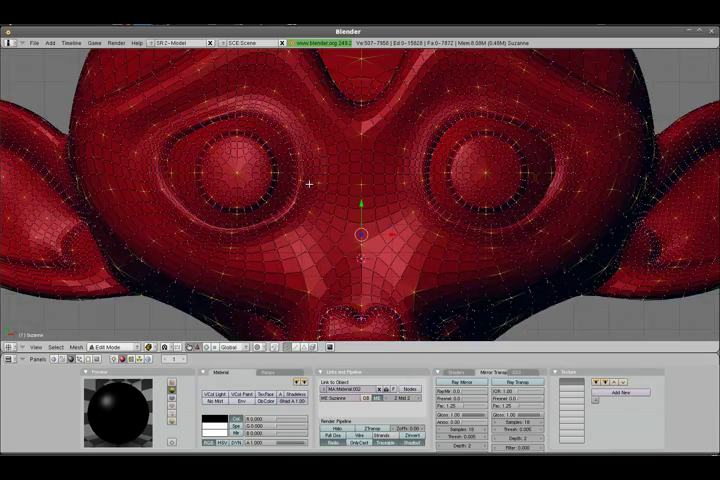
pyautogui.scroll(1, 300, 180)
pyautogui.press('n')
pyautogui.keyDown('alt'); pyautogui.rightClick(185, 170); pyautogui.keyUp('alt')
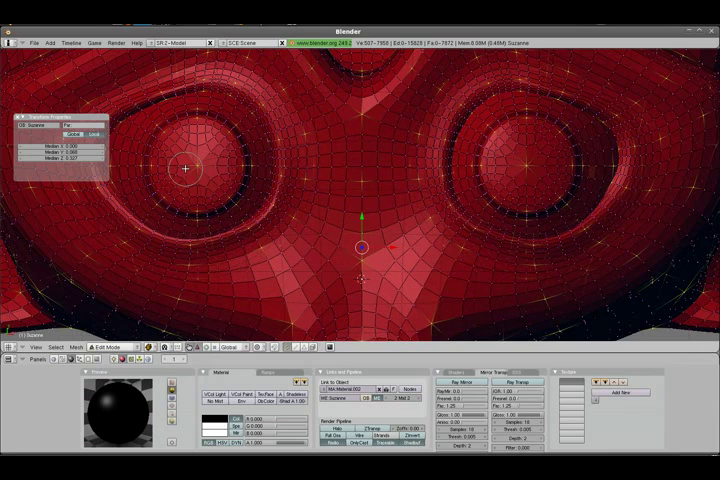
pyautogui.press('b')
pyautogui.press('b')
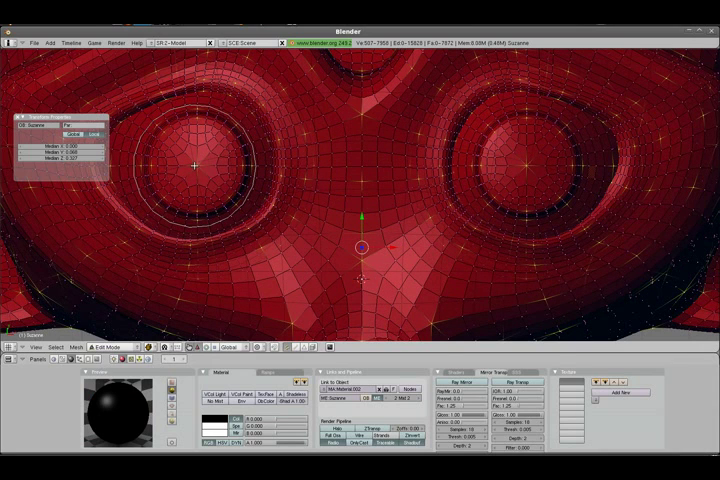
pyautogui.click(193, 165)
pyautogui.click(522, 163)
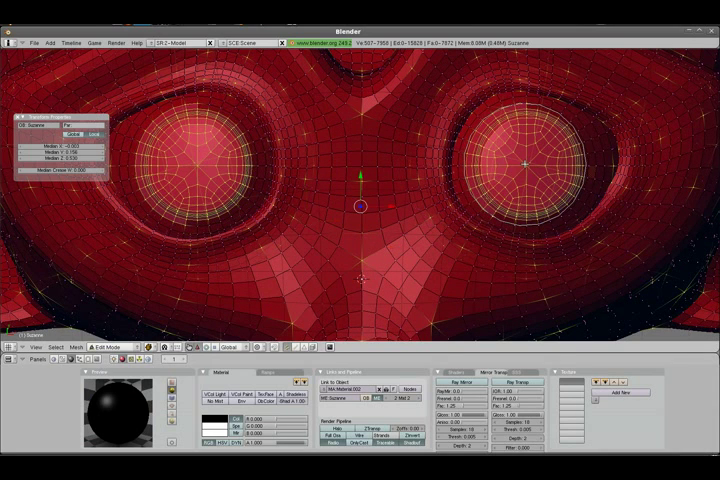
pyautogui.press('a')
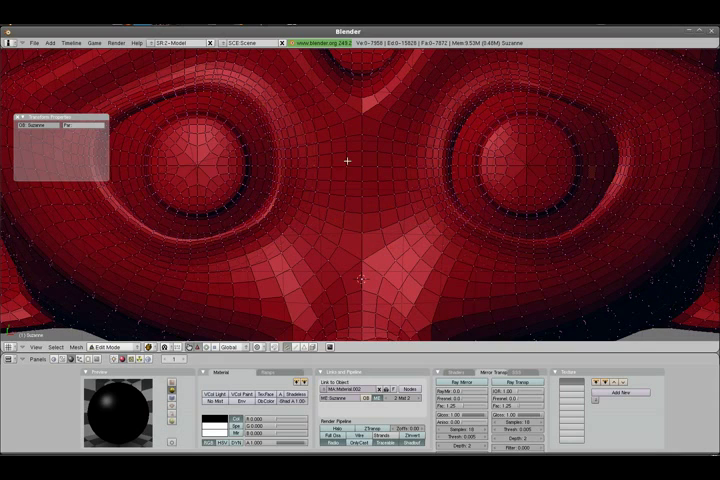
# Step: Brush-select both eyes again, orbiting to check the head from the side
pyautogui.press('b')
pyautogui.press('b')
pyautogui.click(193, 165)
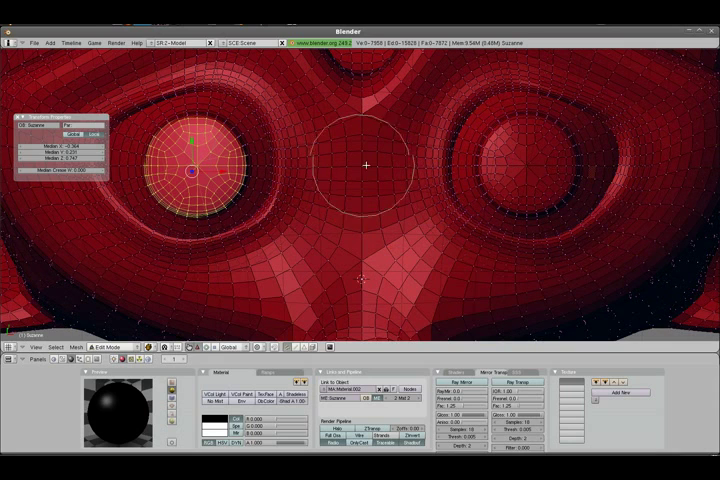
pyautogui.click(525, 161)
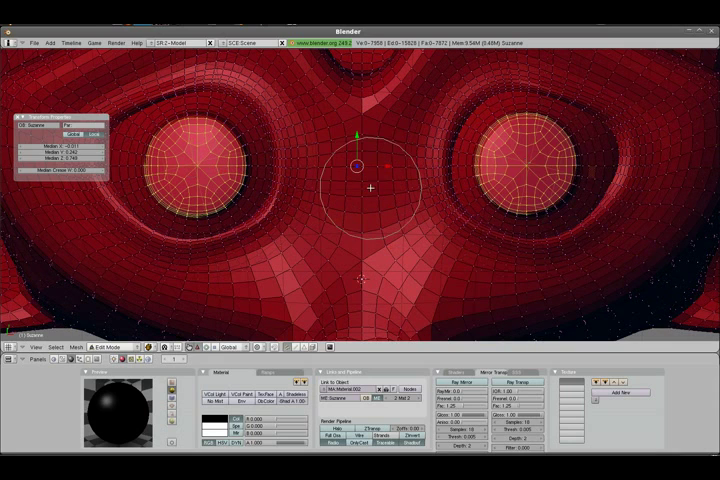
pyautogui.scroll(-5, 385, 183)
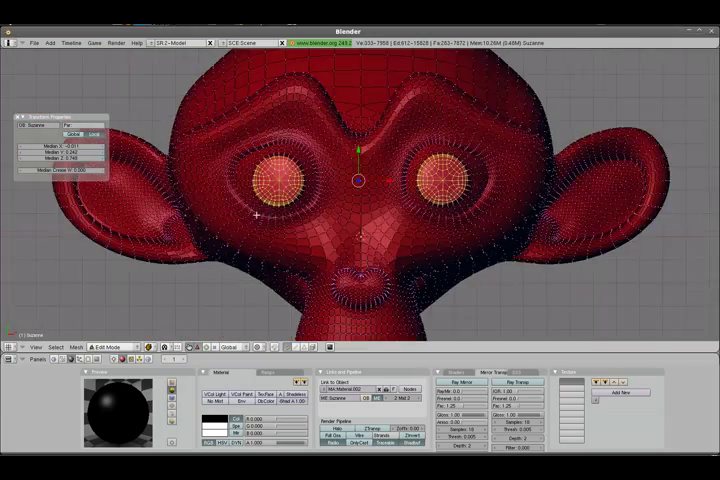
pyautogui.middleClick(385, 183)
pyautogui.moveTo(385, 183)
pyautogui.mouseDown()
pyautogui.moveTo(510, 191)
pyautogui.moveTo(233, 229)
pyautogui.mouseUp()
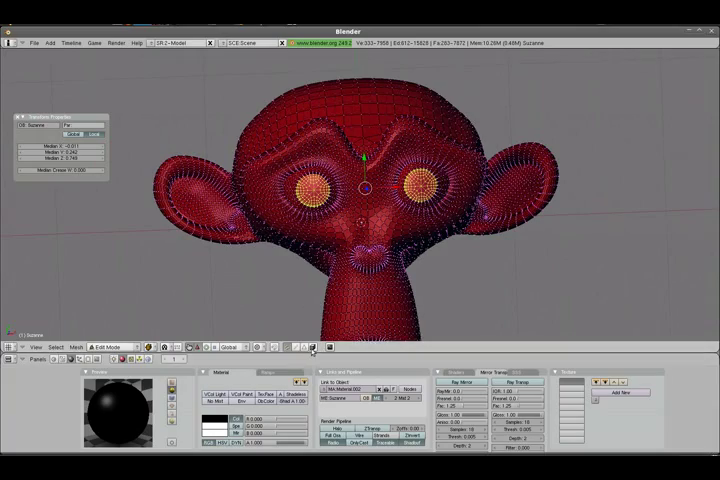
pyautogui.scroll(3, 362, 200)
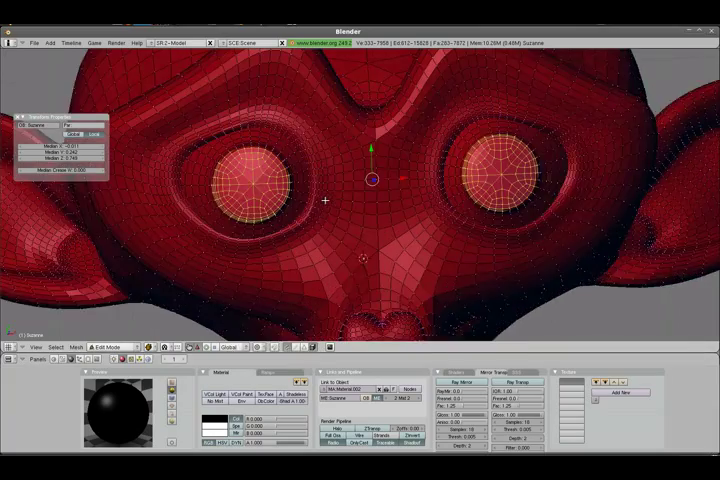
pyautogui.scroll(3, 362, 200)
pyautogui.scroll(-1, 300, 200)
pyautogui.scroll(-3, 276, 204)
pyautogui.moveTo(276, 204); pyautogui.dragTo(248, 226)
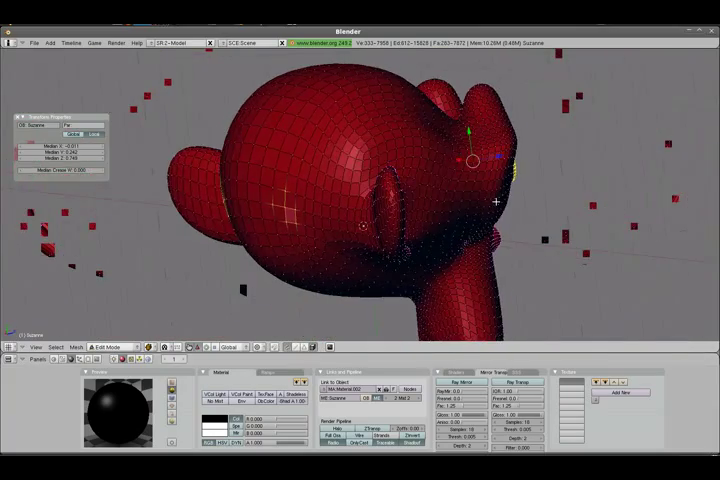
# Step: From the front, brush-select both eyes' vertices once more and check the selection
pyautogui.press('b')
pyautogui.press('b')
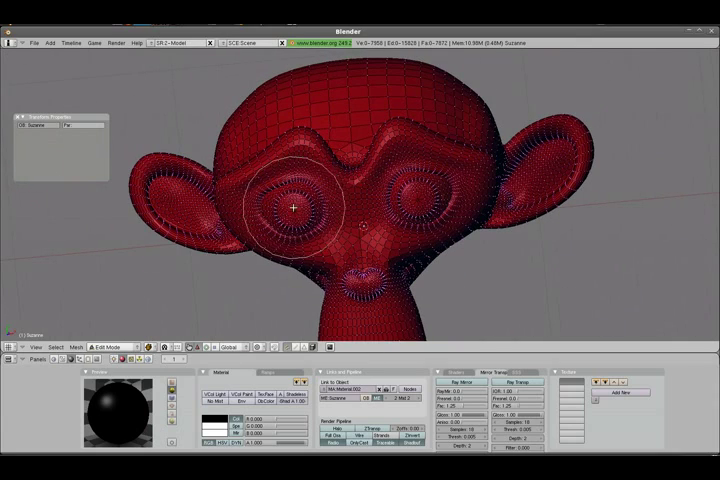
pyautogui.scroll(-5, 293, 210)
pyautogui.click(293, 210)
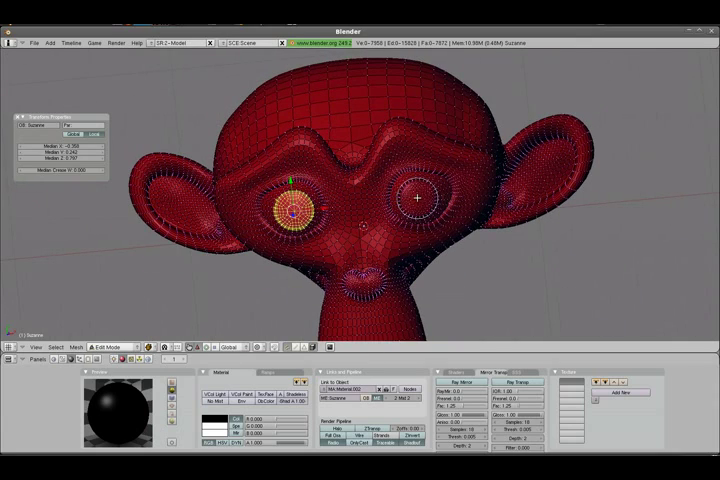
pyautogui.click(418, 200)
pyautogui.moveTo(318, 230); pyautogui.dragTo(330, 215)
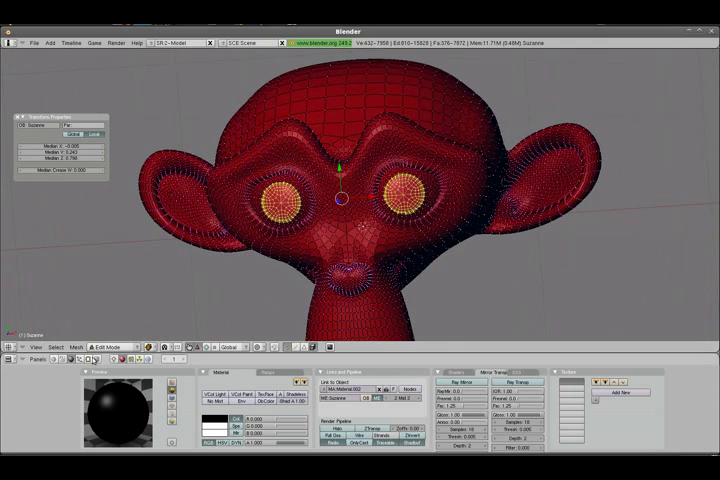
# Step: Assign the black material to the eyes and return to Object Mode
pyautogui.press('F9')
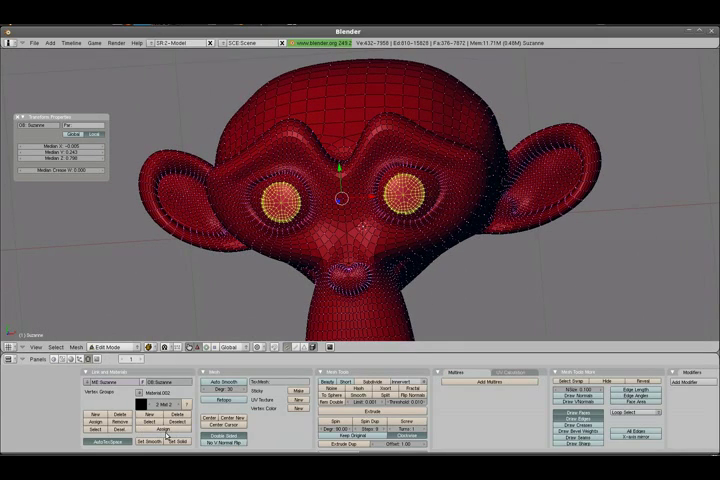
pyautogui.press('a')
pyautogui.press('a')
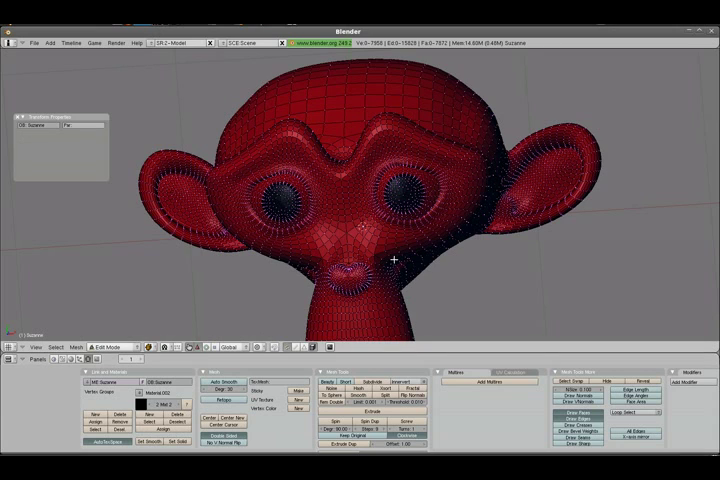
pyautogui.middleClick(417, 260)
pyautogui.scroll(-3, 420, 250)
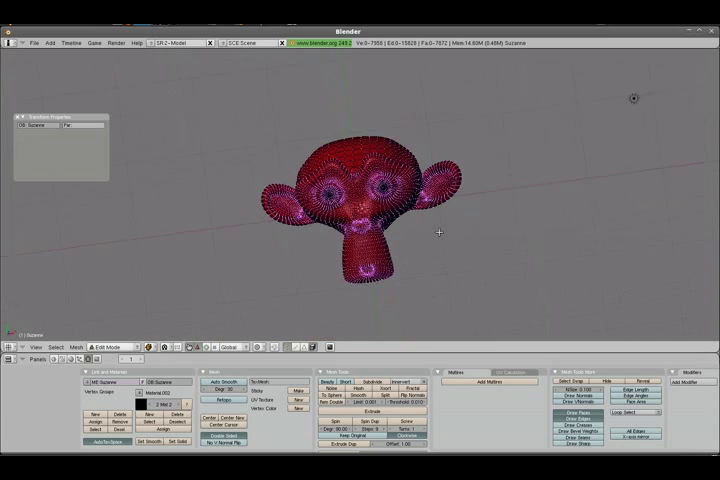
pyautogui.press('Tab')
# Step: Export the monkey as Wavefront OBJ, overwriting test.obj, with materials and UVs
pyautogui.click(34, 43)
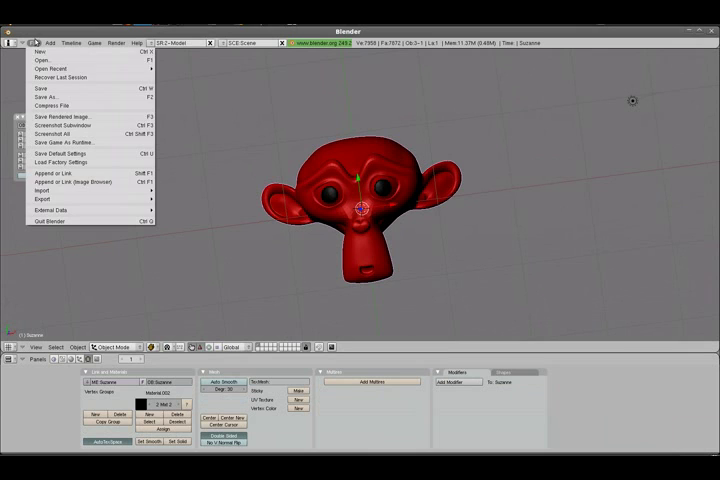
pyautogui.moveTo(90, 198)
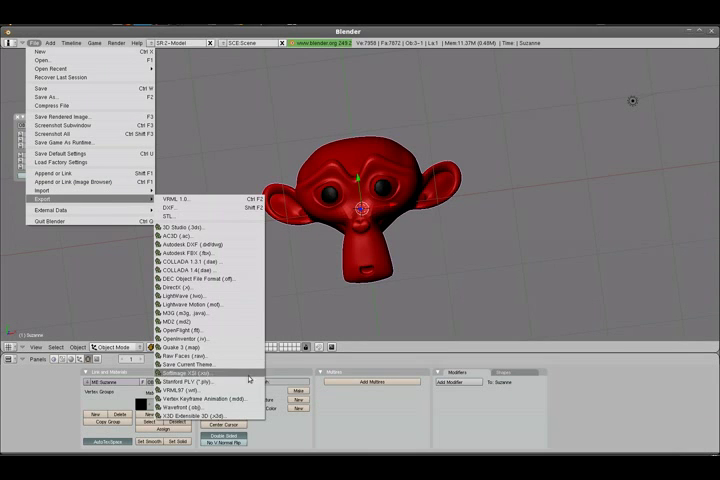
pyautogui.click(232, 407)
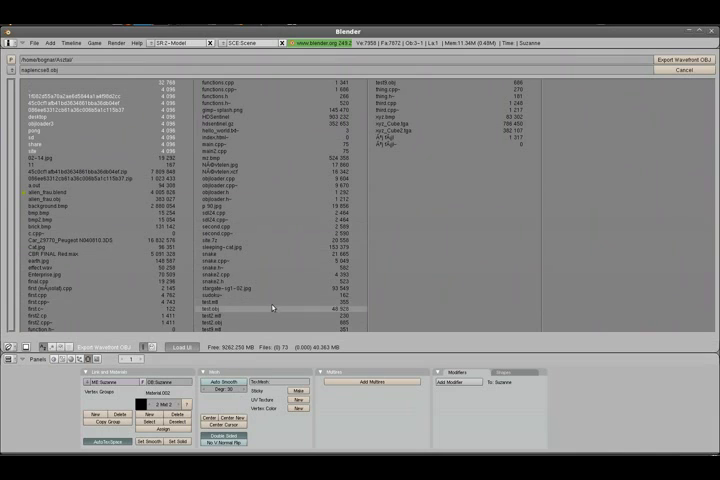
pyautogui.click(158, 137)
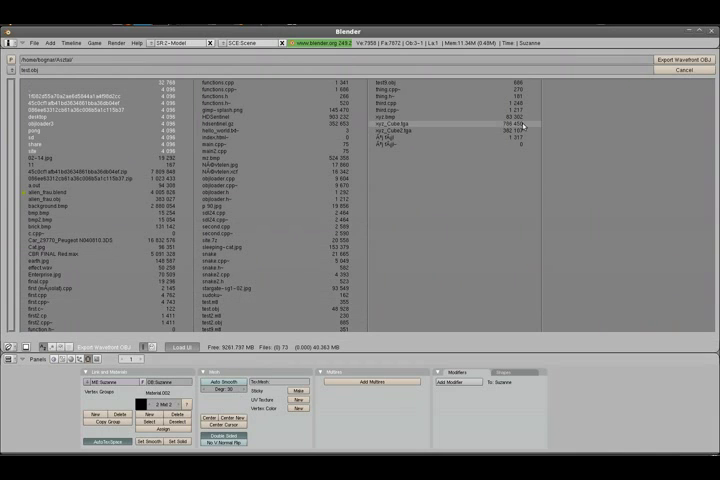
pyautogui.click(684, 60)
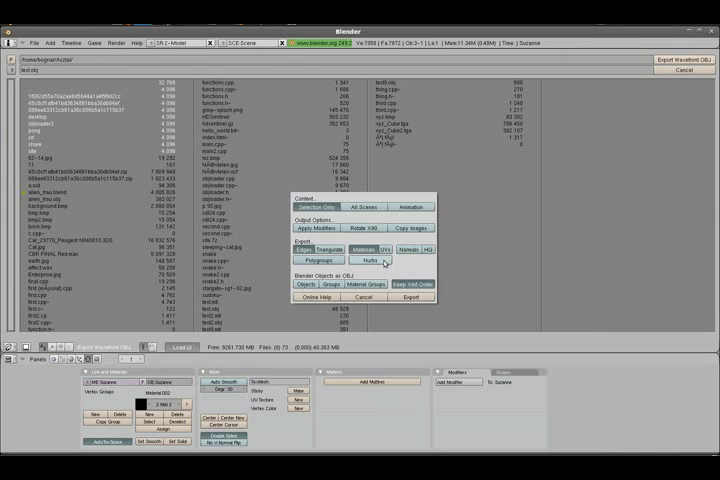
pyautogui.click(412, 296)
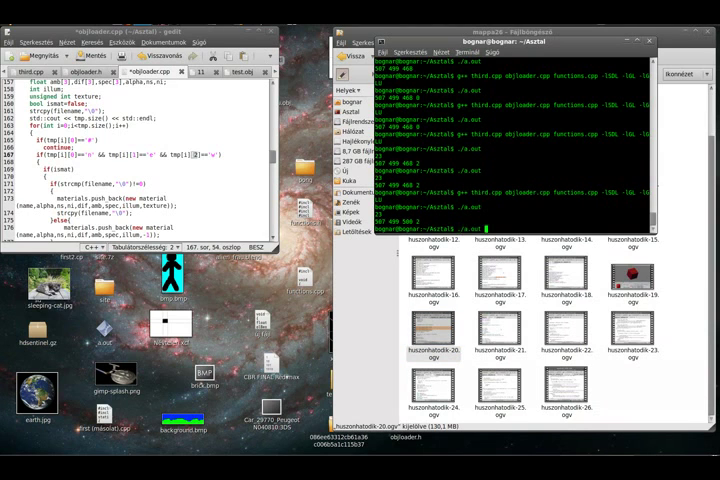
# Step: Rerun ./a.out to view the red monkey, then quit the viewer with Esc
pyautogui.press('Return')
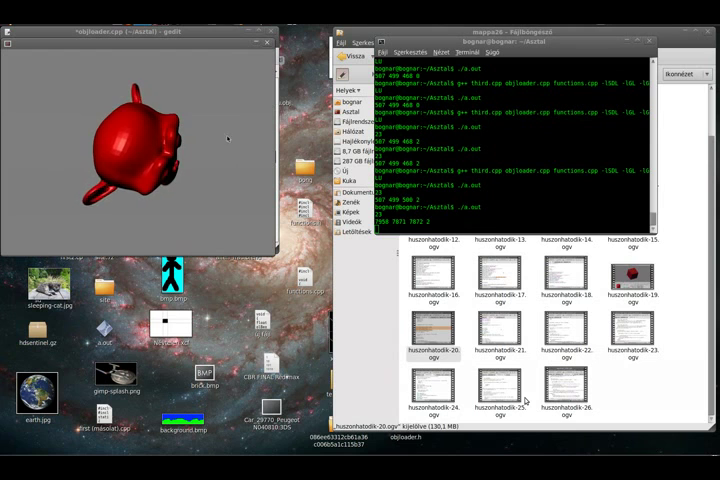
pyautogui.press('Escape')
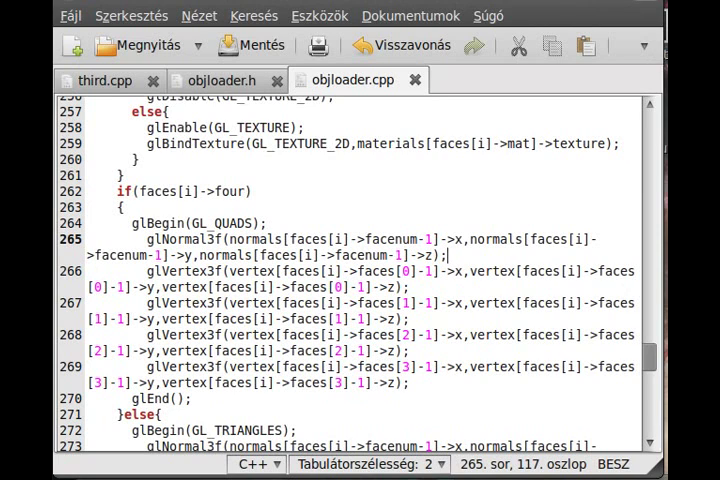
pyautogui.scroll(3, 499, 200)
pyautogui.scroll(3, 370, 270)
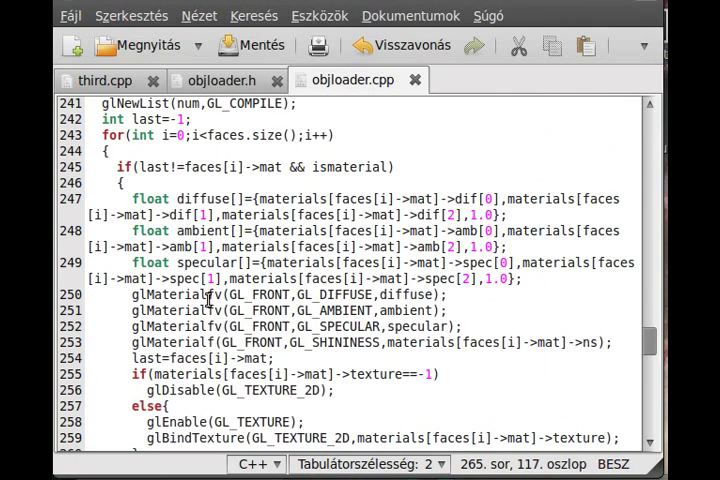
# Step: Review the material setup block, then add blank lines after the quad's glNormal3f call
pyautogui.moveTo(283, 429); pyautogui.dragTo(117, 188)
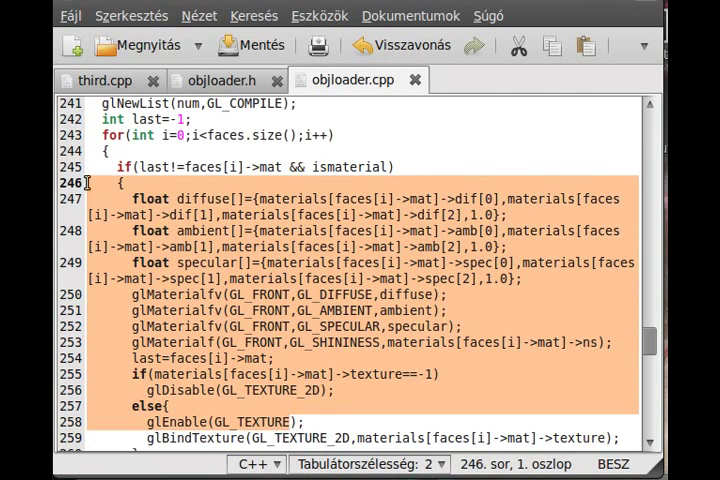
pyautogui.scroll(-3, 130, 200)
pyautogui.scroll(-5, 170, 250)
pyautogui.scroll(-6, 250, 330)
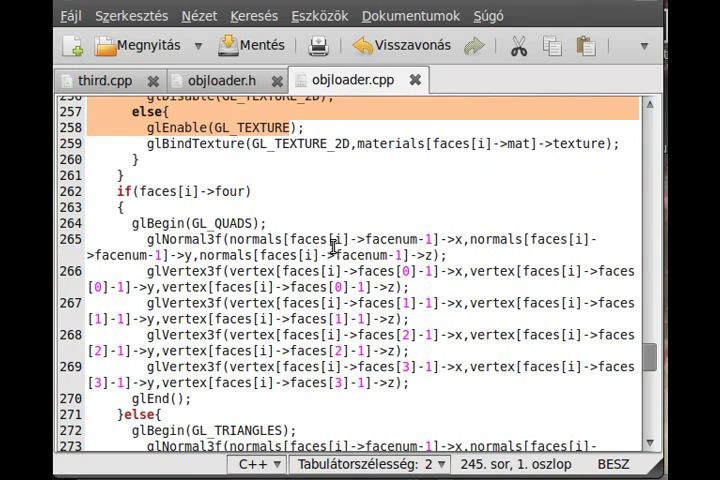
pyautogui.click(488, 258)
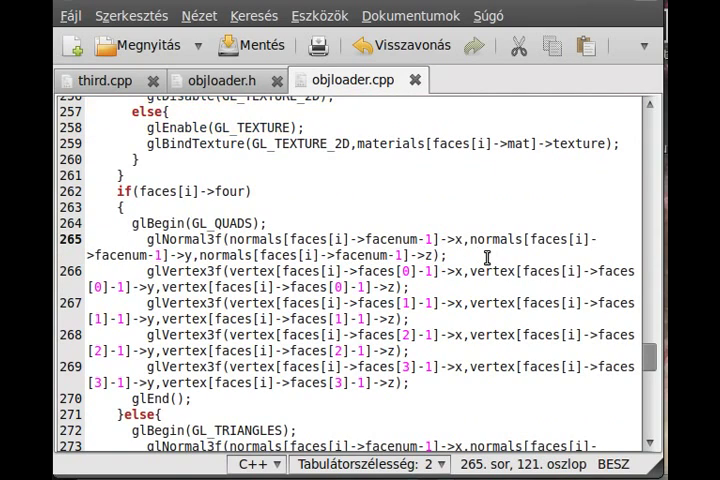
pyautogui.press('BackSpace')
pyautogui.press('BackSpace')
pyautogui.press('BackSpace')
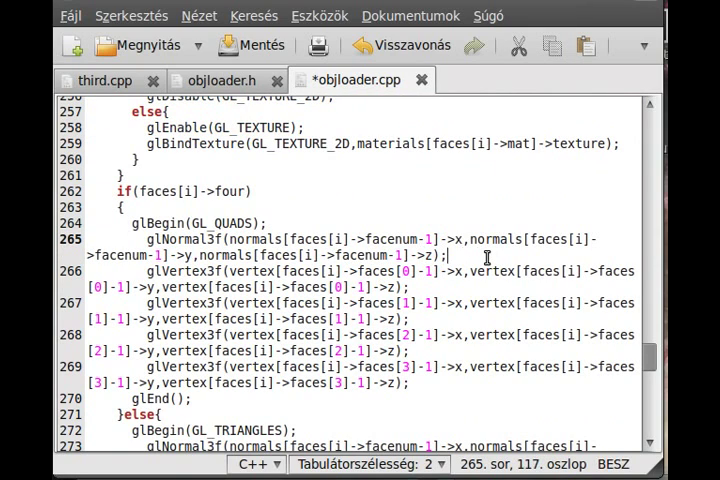
pyautogui.press('Return')
pyautogui.press('Return')
pyautogui.press('Return')
pyautogui.press('Up')
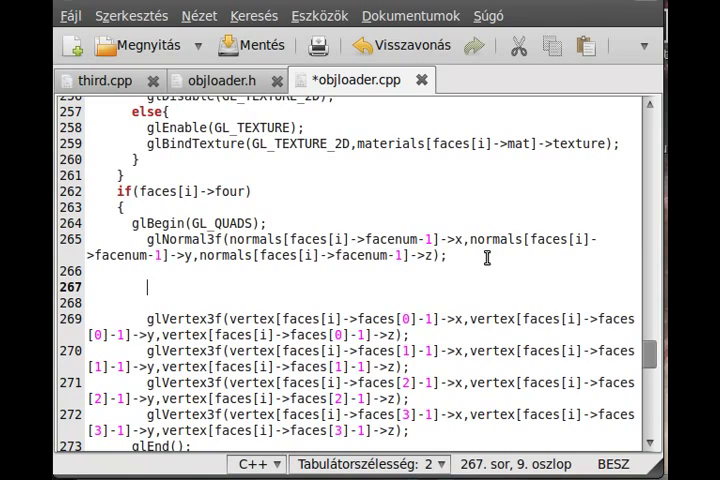
pyautogui.write('if(')
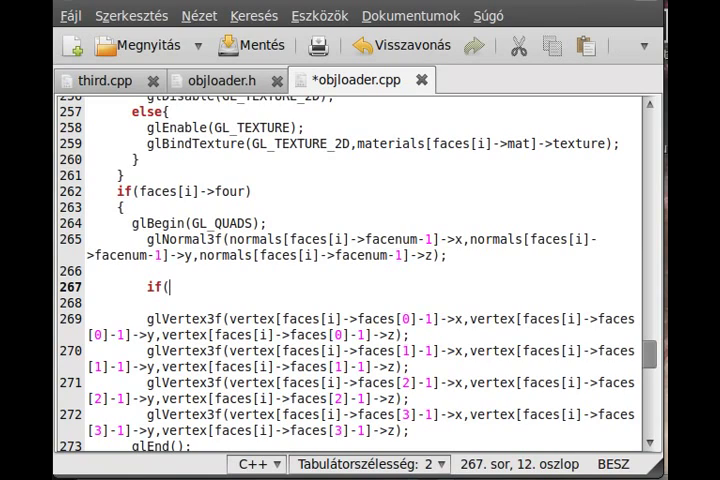
pyautogui.write('istexture ')
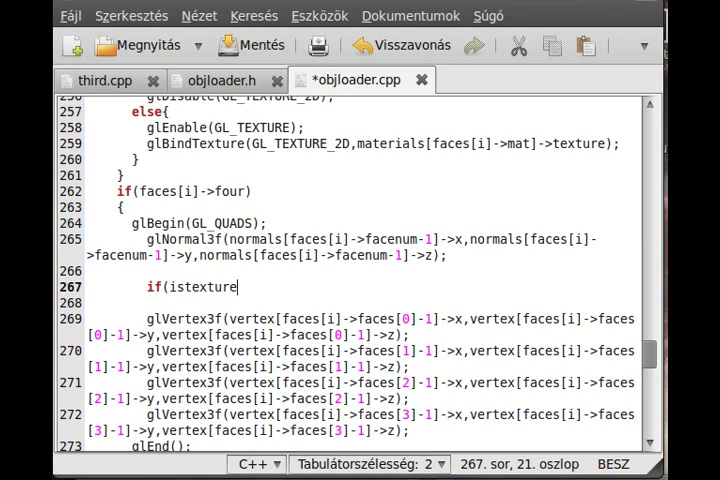
pyautogui.write('&&')
pyautogui.write(' materia')
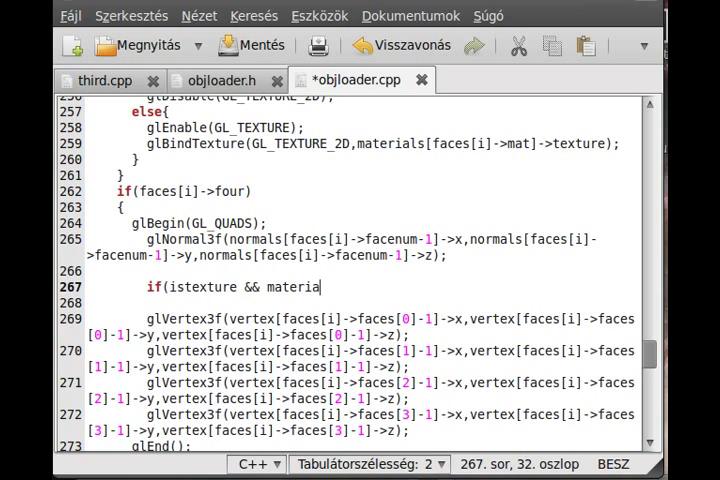
pyautogui.write('l[]')
# Step: Write the condition if(istexture && materials[faces[i]->mat]->texture!=-1) after the normal call
pyautogui.press('Left')
pyautogui.press('Left')
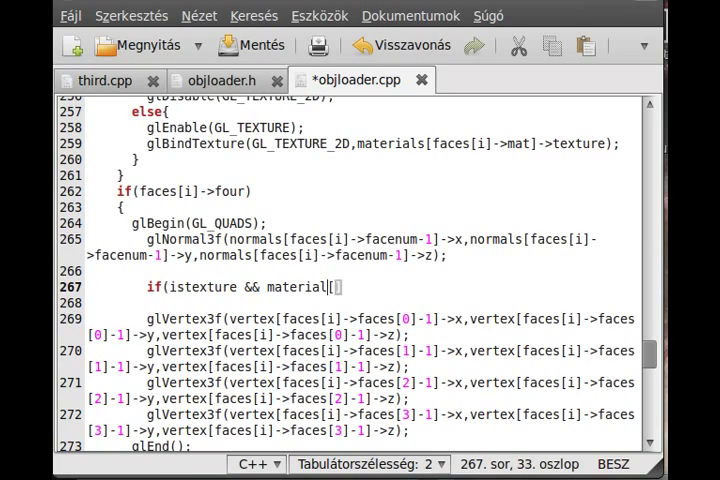
pyautogui.write('s')
pyautogui.press('Right')
pyautogui.write('faces[]')
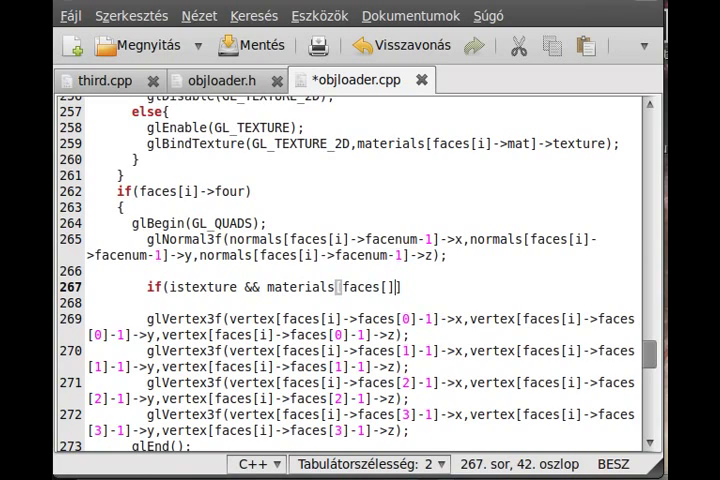
pyautogui.press('Left')
pyautogui.write('i')
pyautogui.press('Right')
pyautogui.write('->mat')
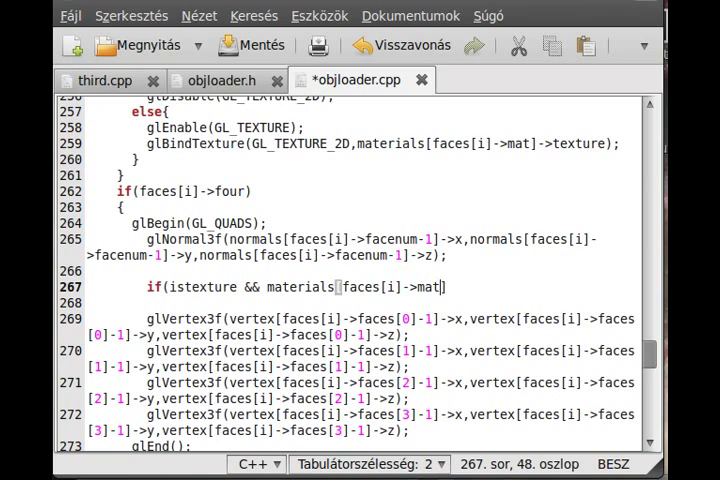
pyautogui.moveTo(339, 287); pyautogui.dragTo(440, 288)
pyautogui.click(455, 287)
pyautogui.write('->texture')
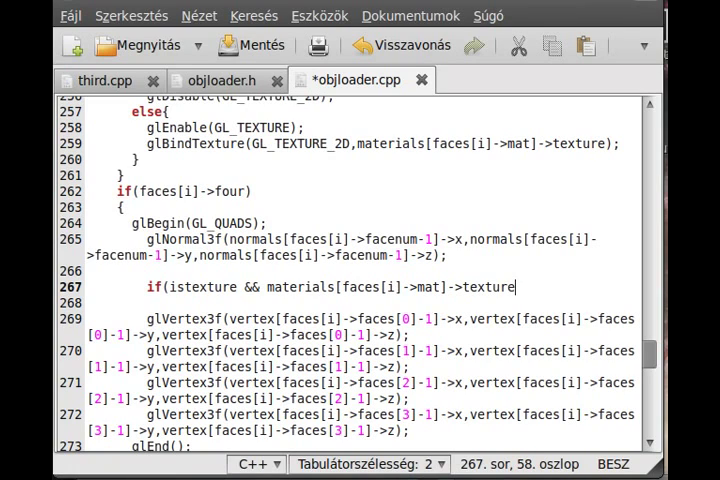
pyautogui.write('!=-')
pyautogui.write('1)')
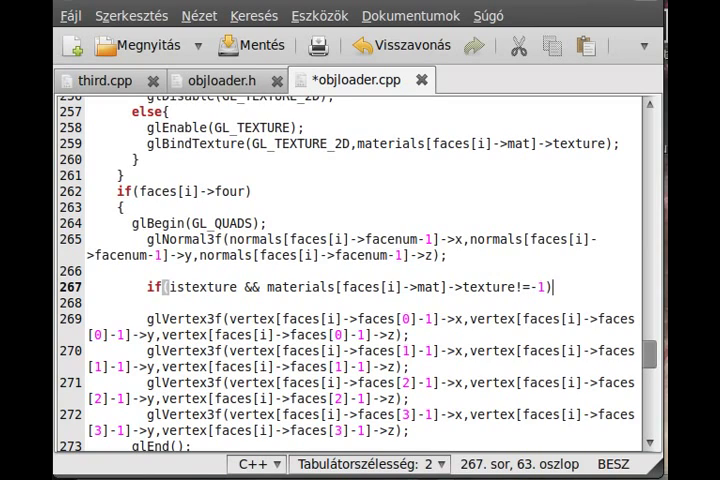
# Step: Add an indented line under the condition and begin the glTexCoord2f( call
pyautogui.press('Return')
pyautogui.press('Tab')
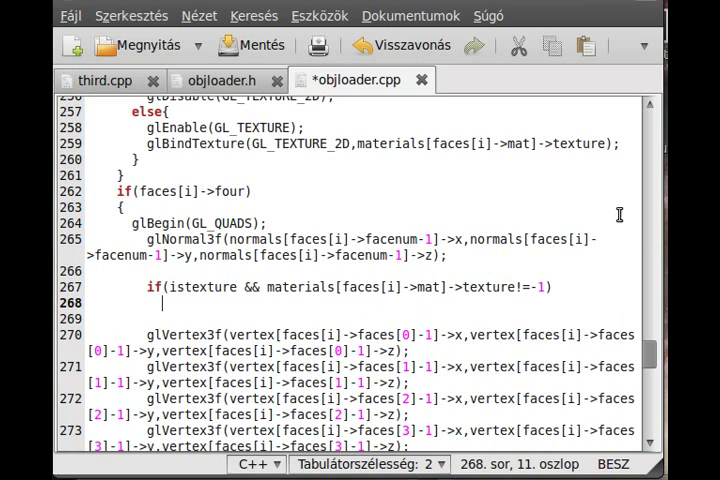
pyautogui.tripleClick(211, 287)
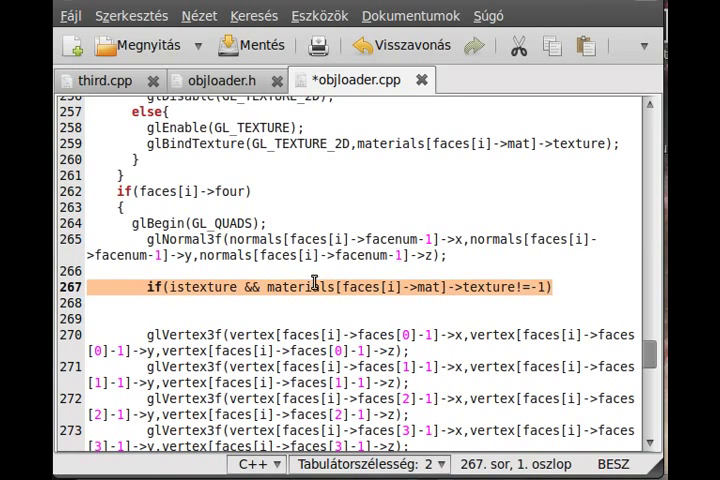
pyautogui.click(260, 303)
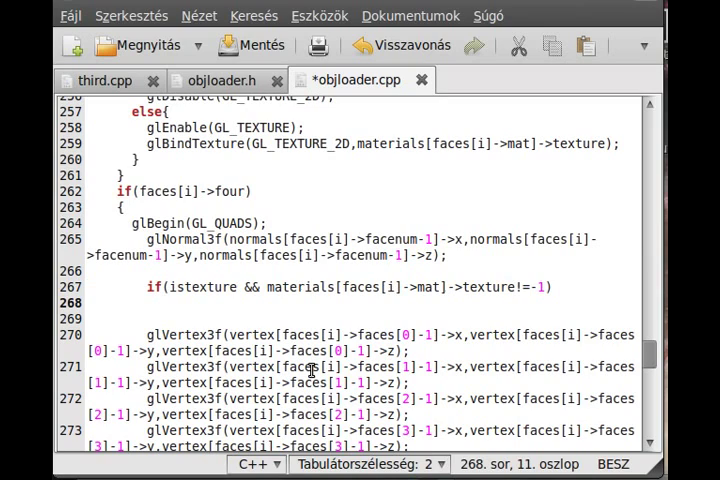
pyautogui.write('glTexC')
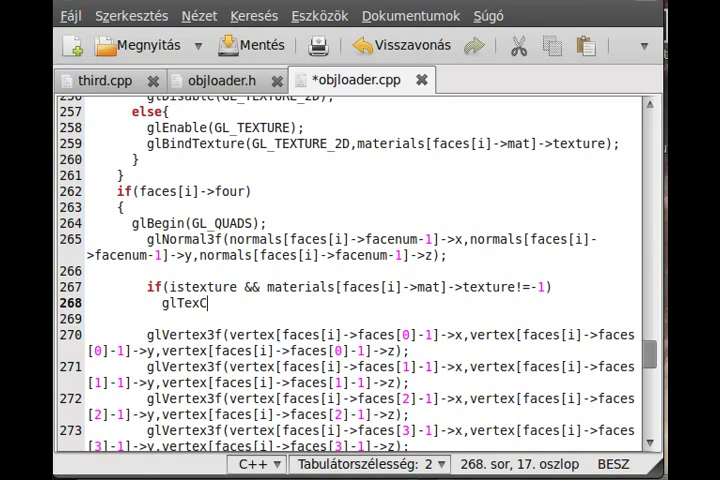
pyautogui.write('oord2f')
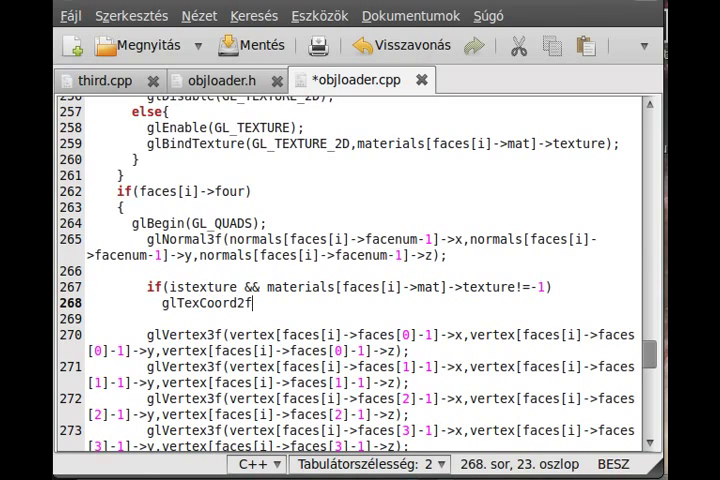
pyautogui.write('(')
pyautogui.moveTo(258, 303); pyautogui.dragTo(251, 310)
pyautogui.click(270, 303)
# Step: Inspect the texturecoordinate vector declaration in objloader.h, then return to objloader.cpp
pyautogui.click(250, 80)
pyautogui.click(346, 267)
pyautogui.tripleClick(346, 267)
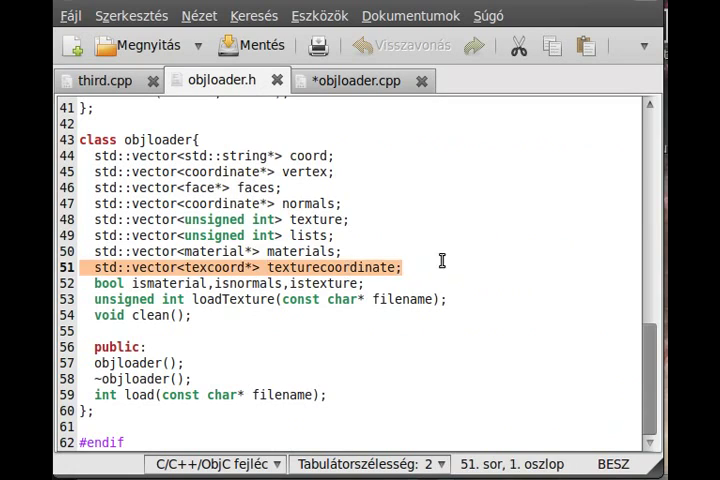
pyautogui.click(430, 283)
pyautogui.click(420, 267)
pyautogui.tripleClick(410, 267)
pyautogui.doubleClick(213, 267)
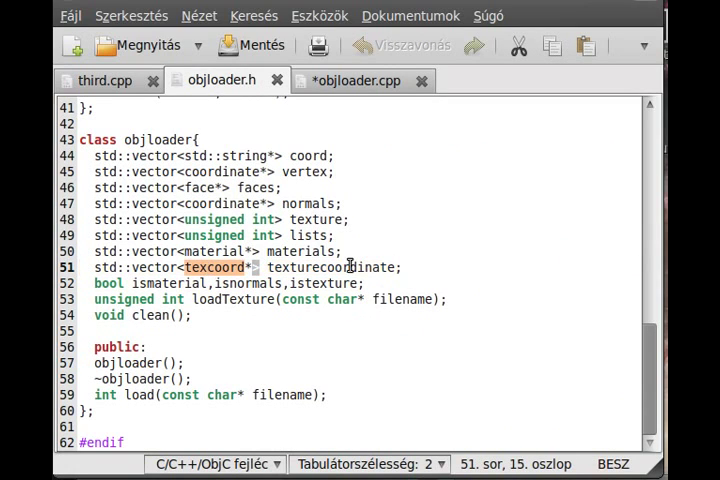
pyautogui.doubleClick(330, 267)
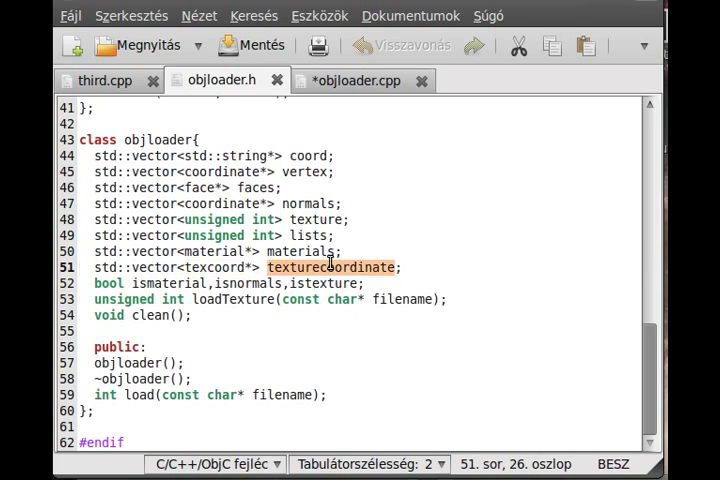
pyautogui.click(330, 267)
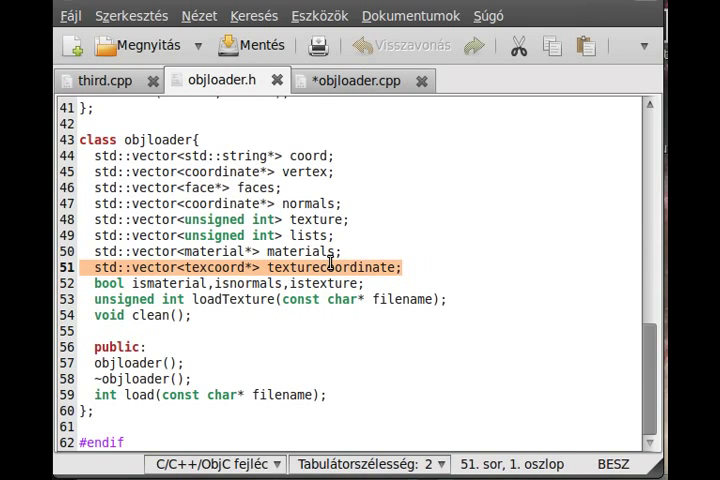
pyautogui.click(330, 82)
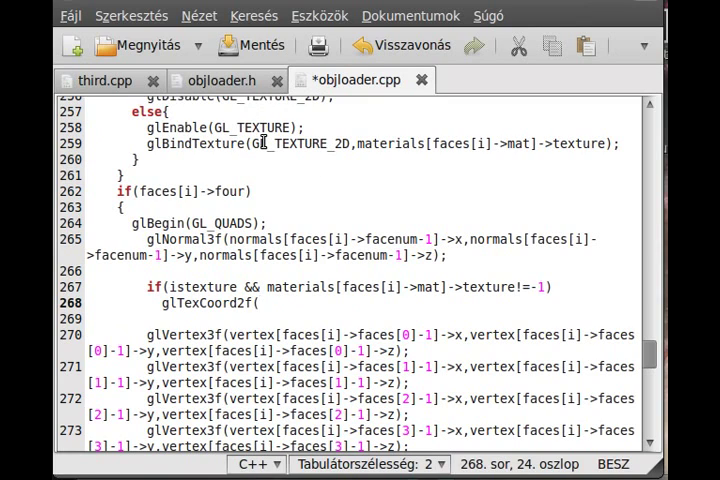
# Step: Check the faces vector and the face struct's int texcoord[4] array in objloader.h
pyautogui.click(235, 80)
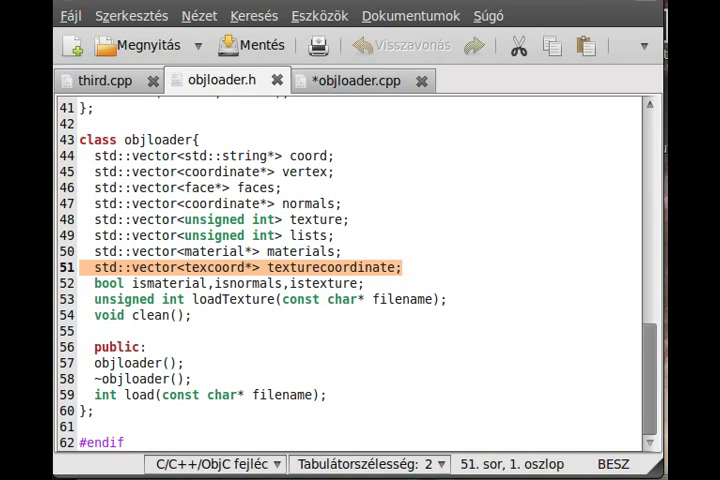
pyautogui.click(225, 187)
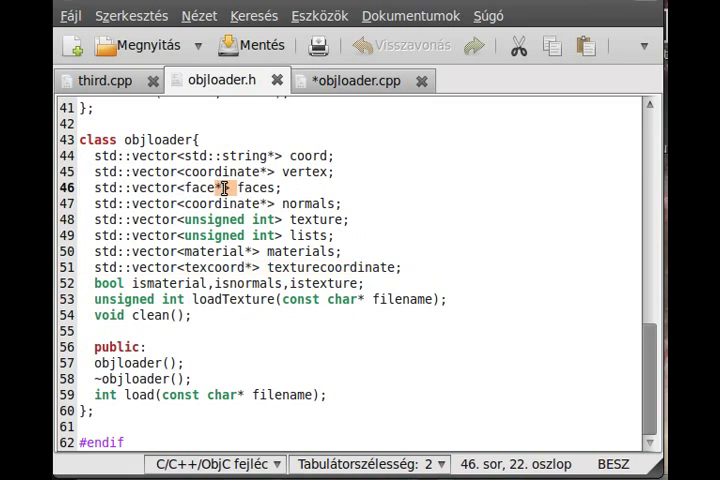
pyautogui.press('End')
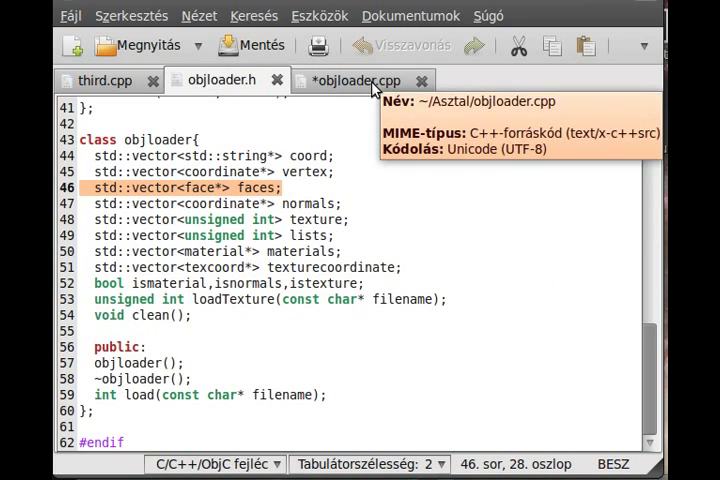
pyautogui.doubleClick(195, 188)
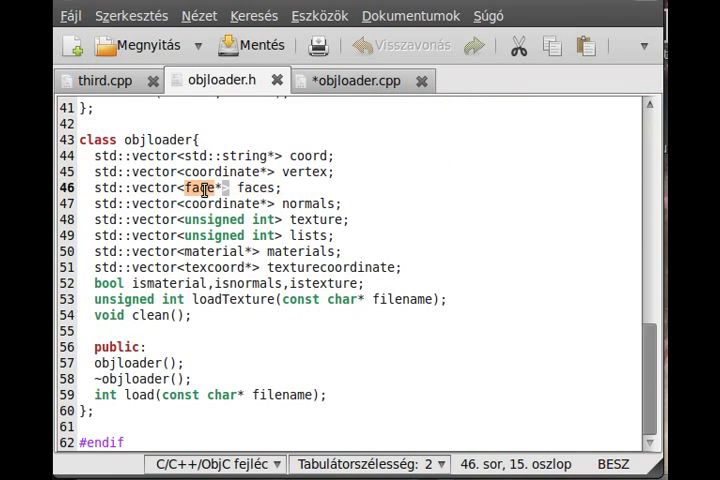
pyautogui.scroll(3, 366, 230)
pyautogui.scroll(3, 366, 231)
pyautogui.scroll(3, 330, 240)
pyautogui.scroll(2, 320, 250)
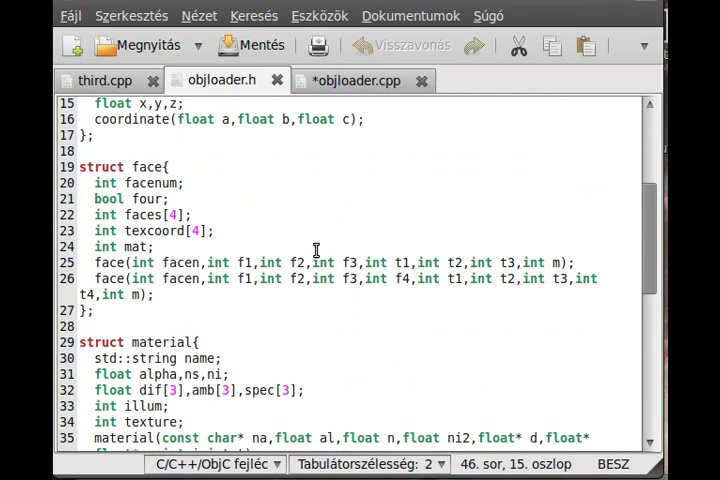
pyautogui.tripleClick(145, 231)
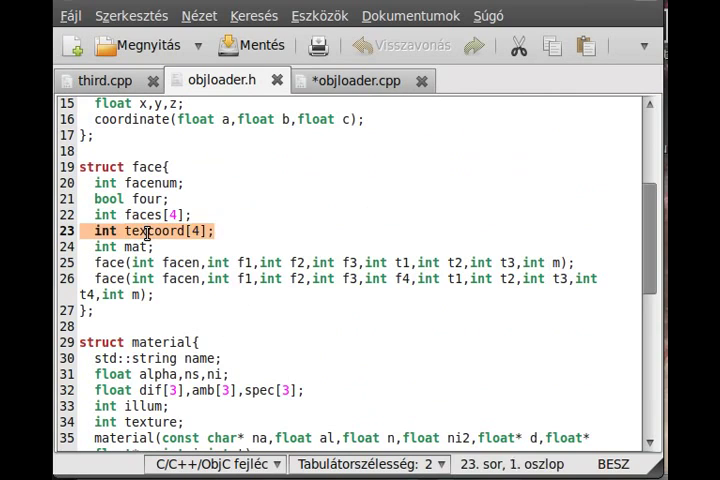
pyautogui.click(225, 233)
pyautogui.moveTo(215, 231); pyautogui.dragTo(80, 231)
pyautogui.scroll(-5, 152, 231)
pyautogui.scroll(-3, 200, 230)
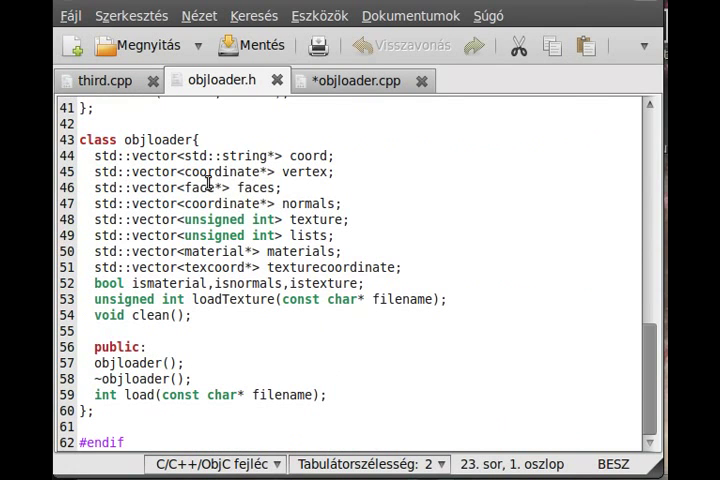
# Step: Pass texturecoordinate[faces[i]->texcoord[0]-1]->u as the first glTexCoord2f argument
pyautogui.click(333, 82)
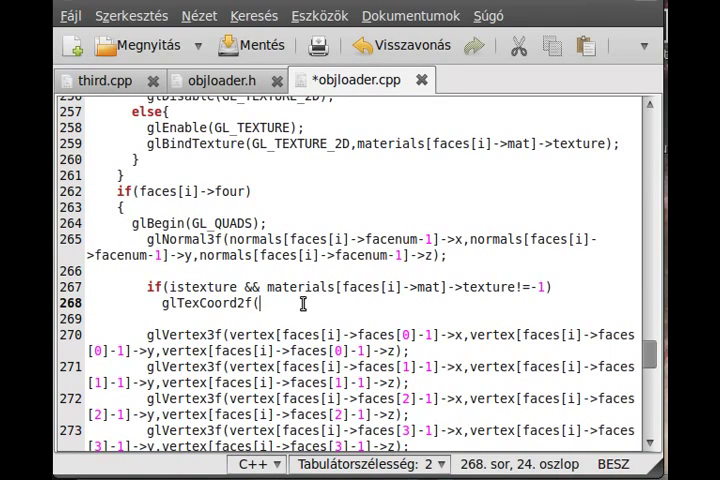
pyautogui.write('texturecoor')
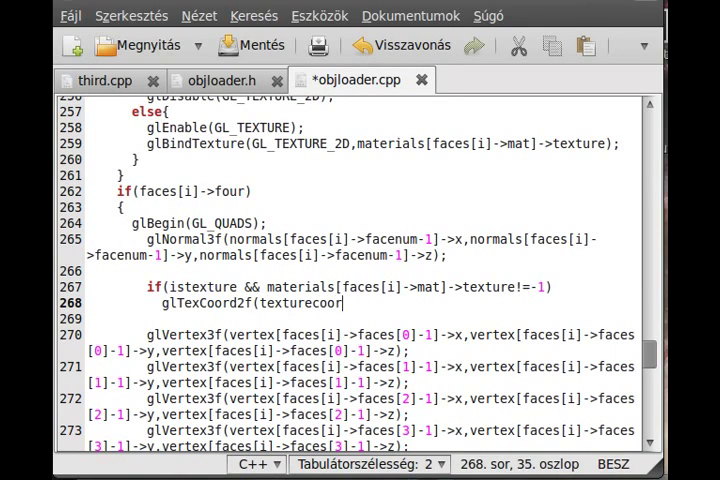
pyautogui.write('dinate[]')
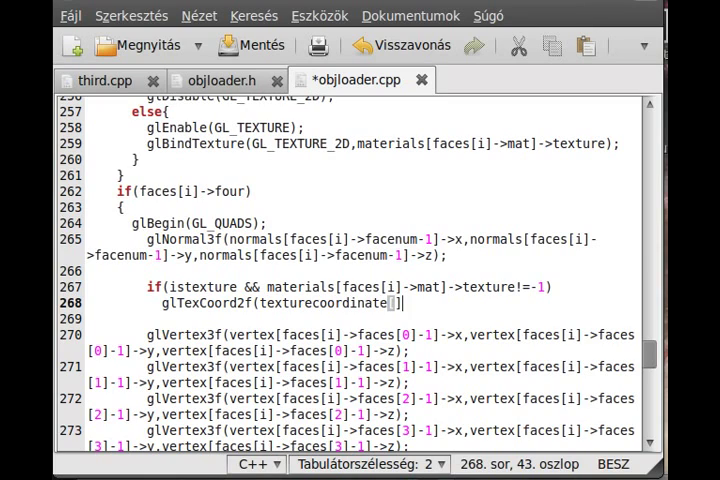
pyautogui.write('faces[]')
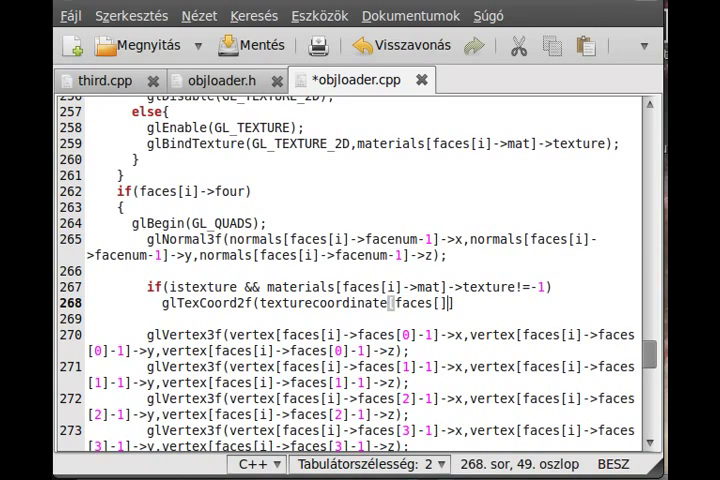
pyautogui.press('Left')
pyautogui.write('i')
pyautogui.press('Right')
pyautogui.write('->')
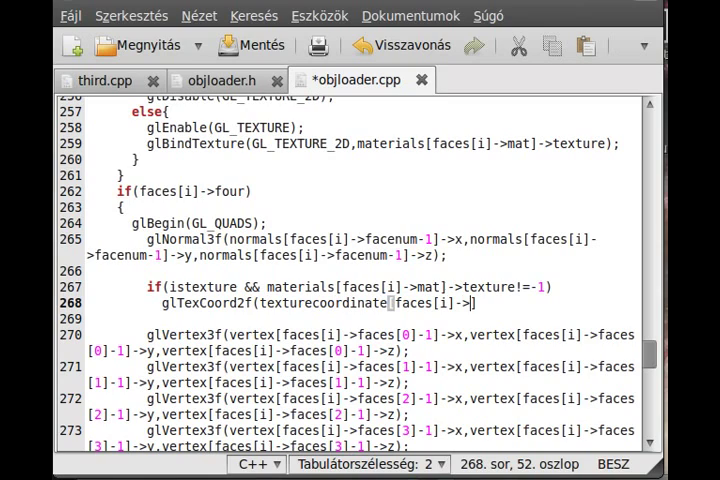
pyautogui.write('texcoord')
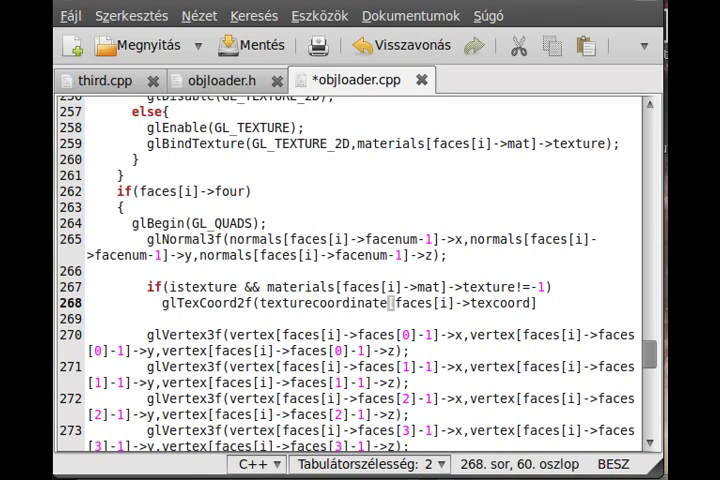
pyautogui.write('[]')
pyautogui.press('Left')
pyautogui.write('0')
pyautogui.press('Right')
pyautogui.write('-1')
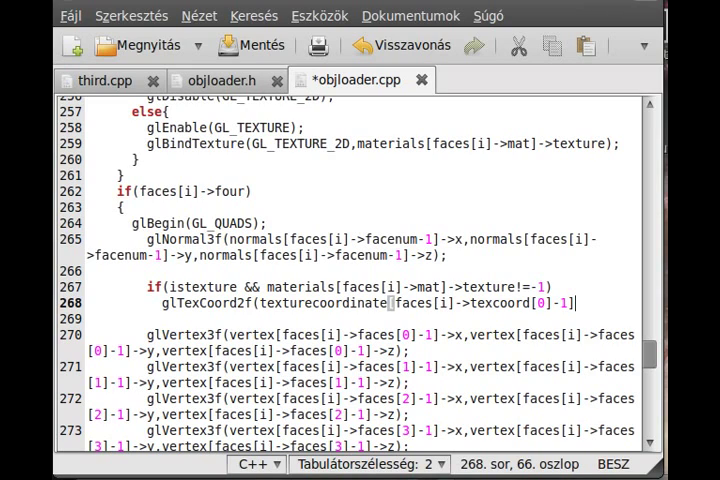
pyautogui.write('->')
pyautogui.write('u,')
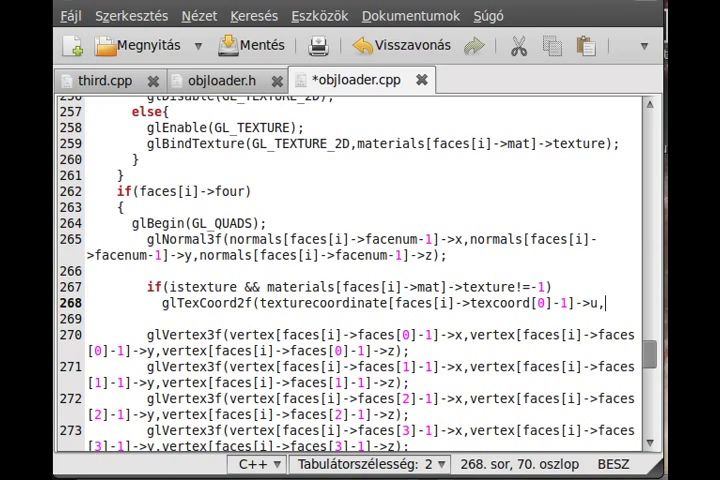
# Step: Duplicate the texture coordinate expression and change the copy's u to v
pyautogui.moveTo(598, 303); pyautogui.dragTo(248, 306)
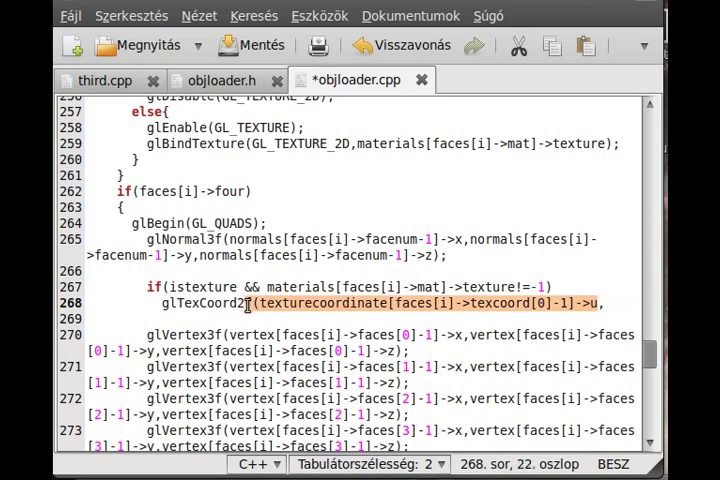
pyautogui.hotkey('shift', 'Right')
pyautogui.hotkey('shift', 'Right')
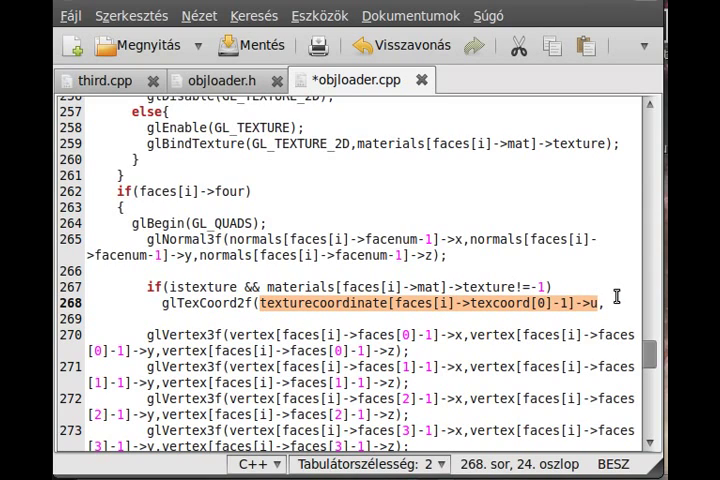
pyautogui.hotkey('ctrl', 'c')
pyautogui.click(610, 303)
pyautogui.hotkey('ctrl', 'v')
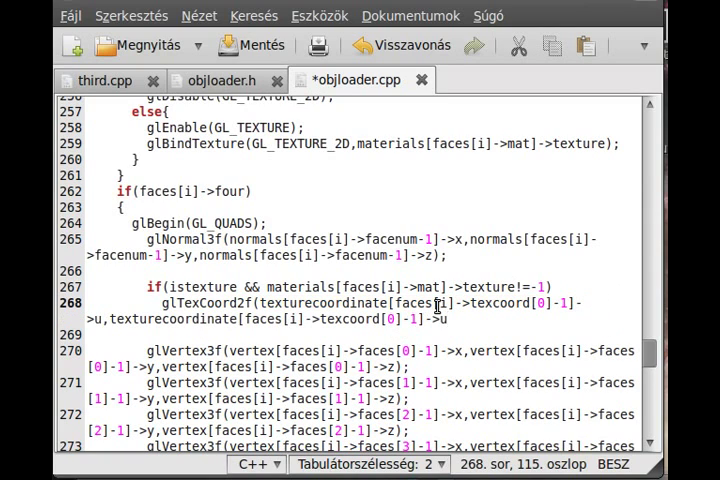
pyautogui.press('BackSpace')
pyautogui.write('v')
pyautogui.write(');')
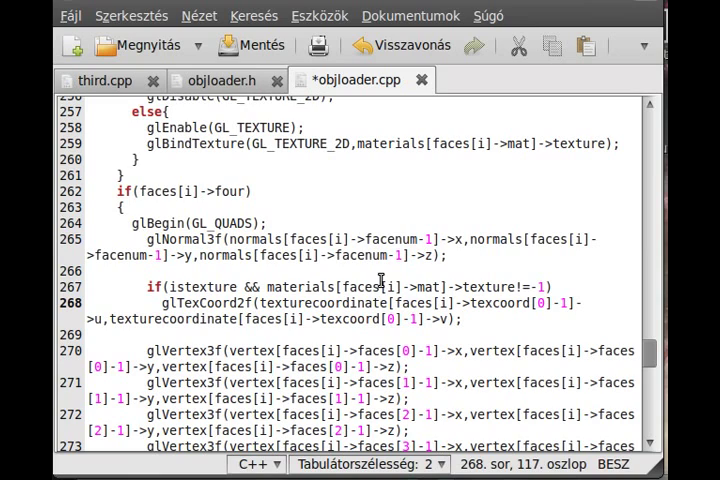
# Step: Review the faces[i]->texcoord[0]-1 index and select texture coordinate lines 267–268
pyautogui.moveTo(313, 302); pyautogui.dragTo(337, 302)
pyautogui.doubleClick(338, 302)
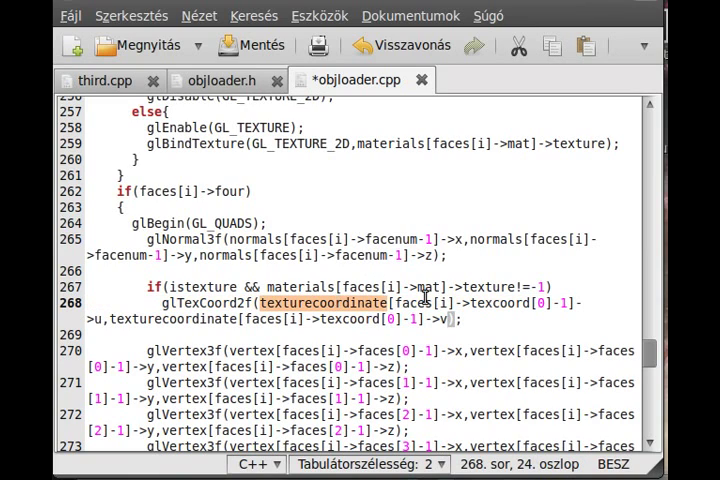
pyautogui.moveTo(393, 302)
pyautogui.mouseDown()
pyautogui.moveTo(549, 304)
pyautogui.moveTo(552, 313)
pyautogui.mouseUp()
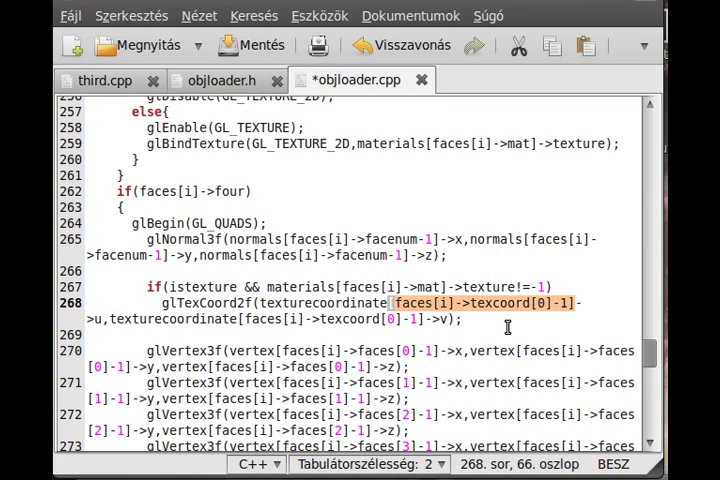
pyautogui.click(466, 318)
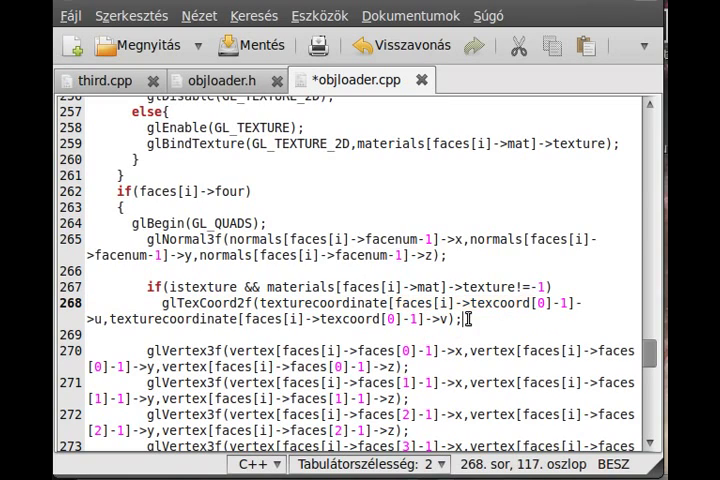
pyautogui.hotkey('shift', 'Up')
pyautogui.hotkey('shift', 'Home')
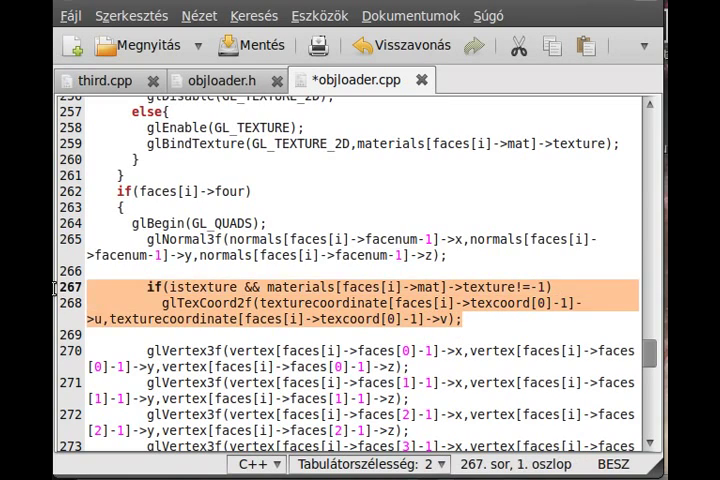
# Step: Paste the guarded glTexCoord2f lines after the first quad vertex and set texcoord index 1
pyautogui.click(428, 368)
pyautogui.press('Return')
pyautogui.press('Return')
pyautogui.press('Return')
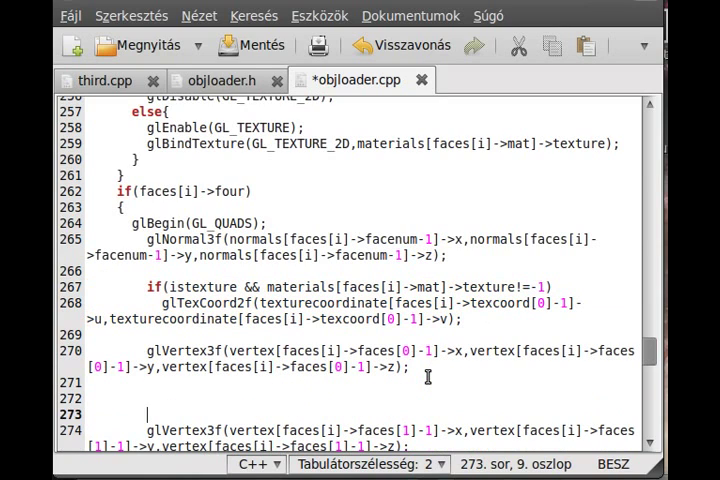
pyautogui.press('Up')
pyautogui.hotkey('ctrl', 'v')
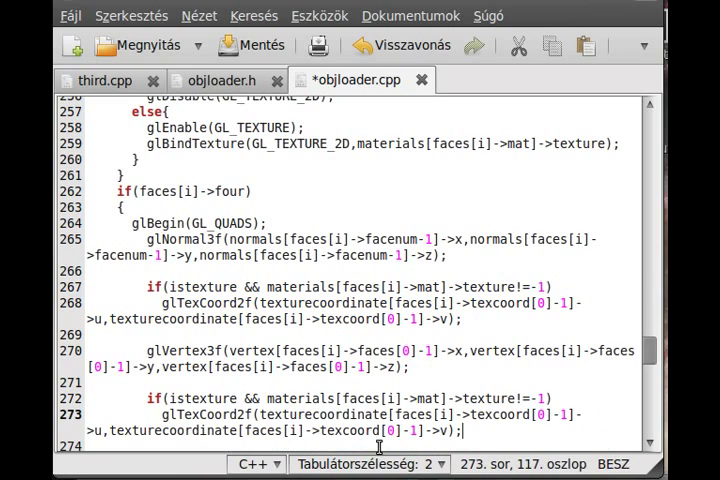
pyautogui.doubleClick(540, 415)
pyautogui.write('1')
pyautogui.doubleClick(390, 430)
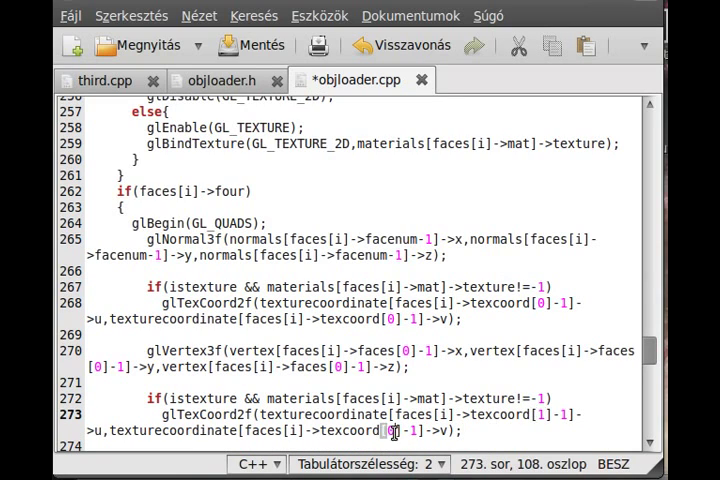
pyautogui.write('1')
pyautogui.scroll(-2, 408, 408)
# Step: Paste the guarded glTexCoord2f lines after the second quad vertex with texcoord index 2
pyautogui.click(435, 381)
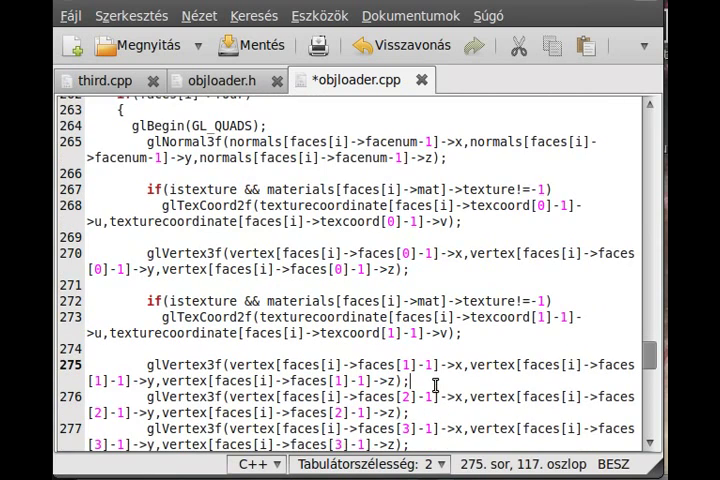
pyautogui.press('Return')
pyautogui.press('Return')
pyautogui.press('BackSpace')
pyautogui.hotkey('ctrl', 'v')
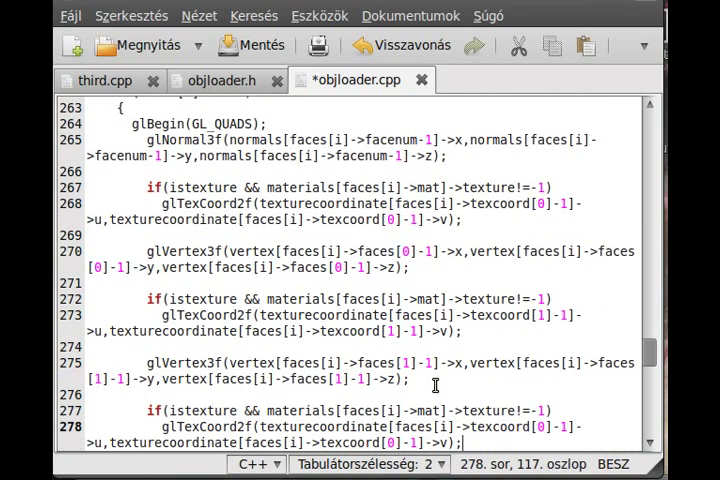
pyautogui.doubleClick(540, 427)
pyautogui.write('2')
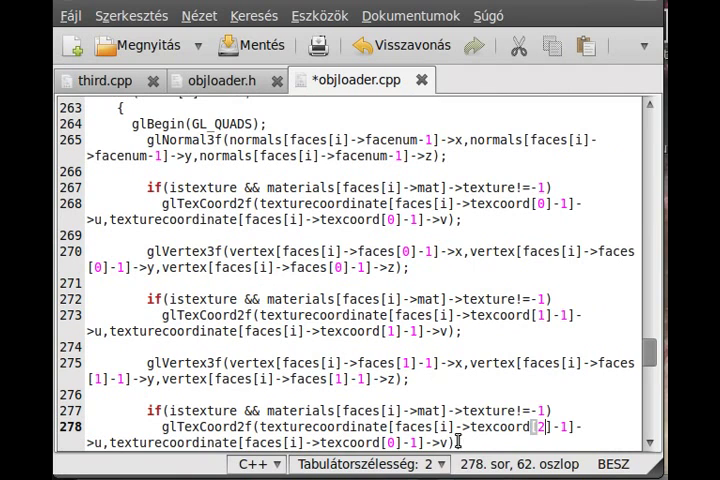
pyautogui.doubleClick(392, 443)
pyautogui.write('2')
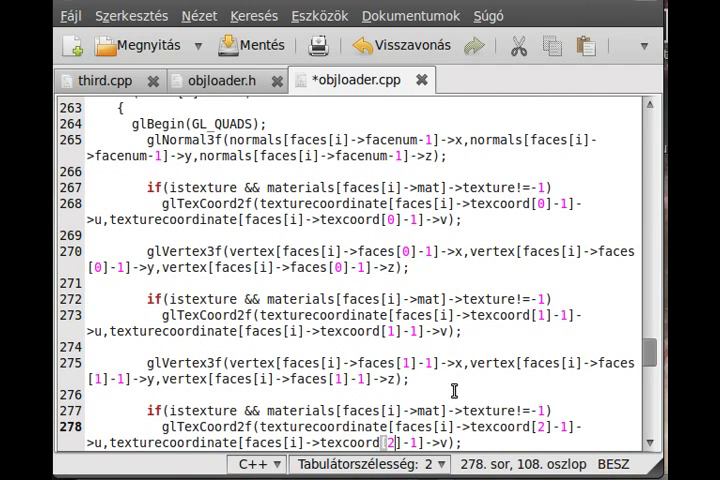
pyautogui.scroll(-1, 455, 390)
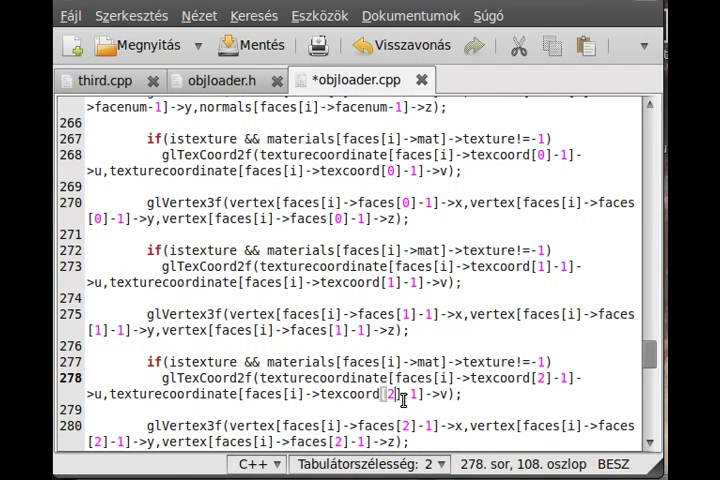
pyautogui.scroll(-1, 385, 355)
# Step: Paste the guarded glTexCoord2f lines after the third quad vertex with texcoord index 3
pyautogui.click(424, 388)
pyautogui.press('Return')
pyautogui.press('Return')
pyautogui.press('Return')
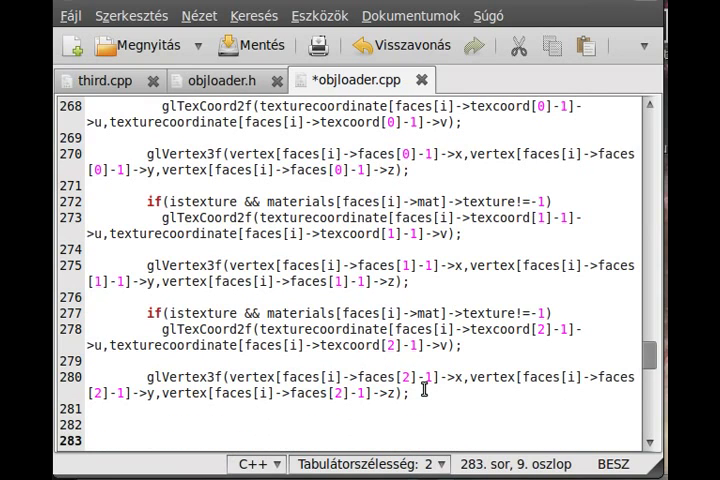
pyautogui.press('Up')
pyautogui.press('Home')
pyautogui.hotkey('ctrl', 'v')
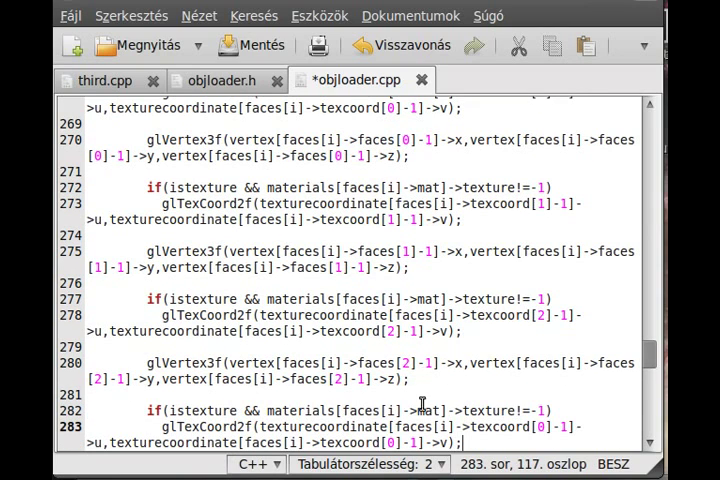
pyautogui.click(545, 427)
pyautogui.press('Delete')
pyautogui.write('3')
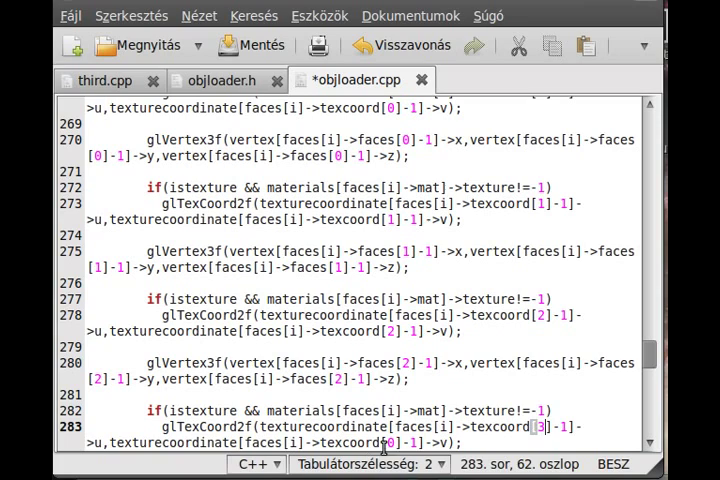
pyautogui.click(390, 443)
pyautogui.press('Delete')
pyautogui.write('3')
pyautogui.scroll(-3, 265, 390)
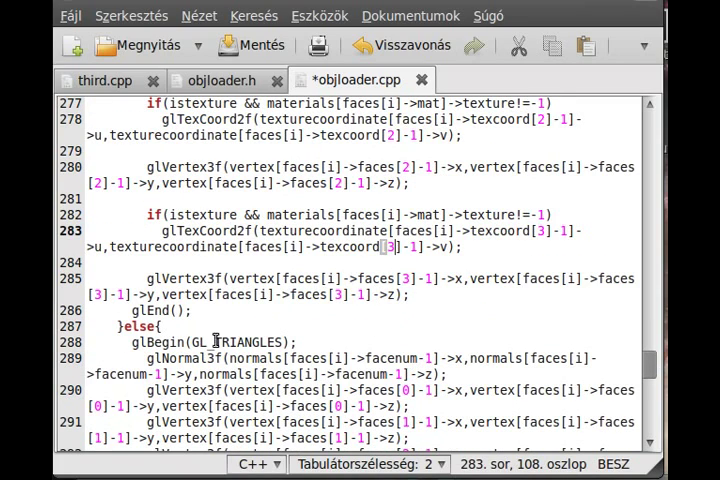
pyautogui.scroll(-1, 215, 341)
# Step: Paste guarded glTexCoord2f lines below the triangle normal, before the first vertex (index 0)
pyautogui.click(162, 277)
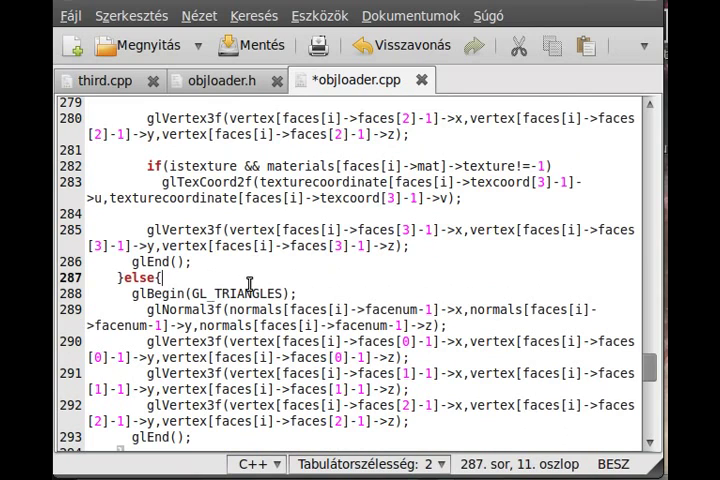
pyautogui.click(468, 329)
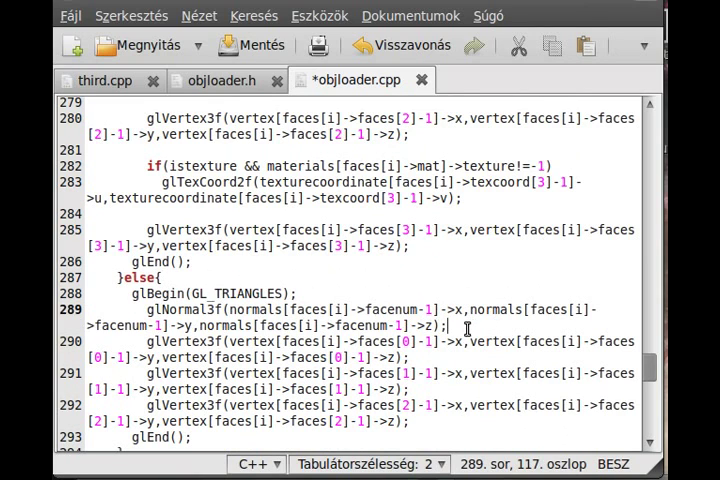
pyautogui.press('Return')
pyautogui.press('BackSpace')
pyautogui.press('BackSpace')
pyautogui.press('Return')
pyautogui.press('Return')
pyautogui.press('Return')
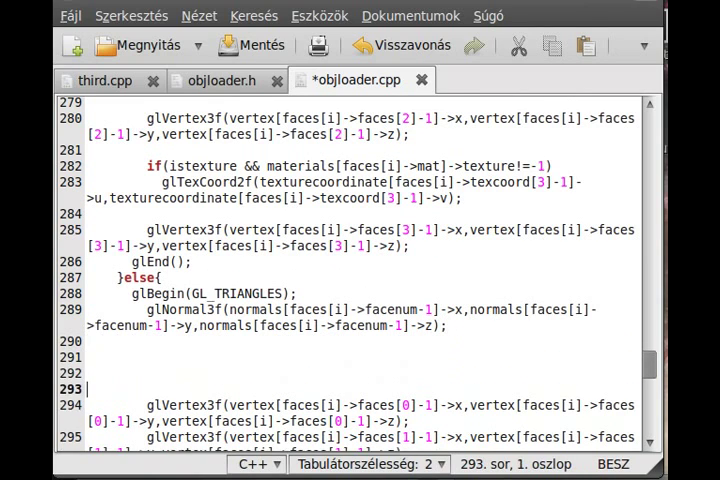
pyautogui.press('Up')
pyautogui.press('Up')
pyautogui.hotkey('ctrl', 'v')
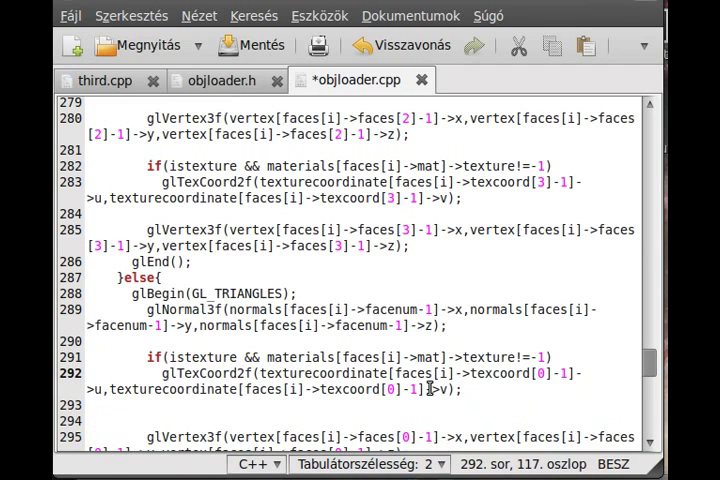
pyautogui.scroll(-2, 433, 389)
# Step: Paste guarded glTexCoord2f lines after the first triangle vertex with texcoord index 1
pyautogui.click(445, 356)
pyautogui.press('Return')
pyautogui.press('Return')
pyautogui.press('Return')
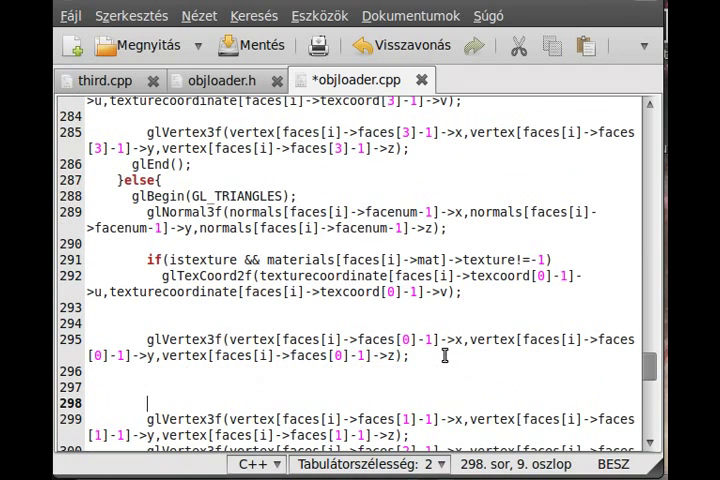
pyautogui.press('Up')
pyautogui.press('Home')
pyautogui.hotkey('ctrl', 'v')
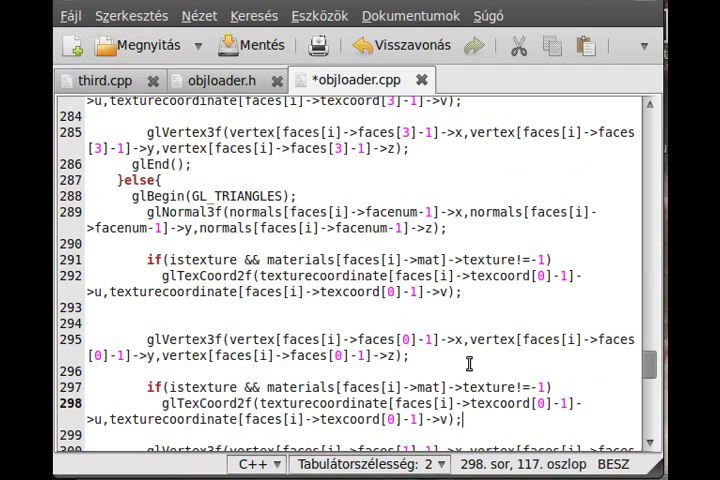
pyautogui.doubleClick(541, 403)
pyautogui.write('1')
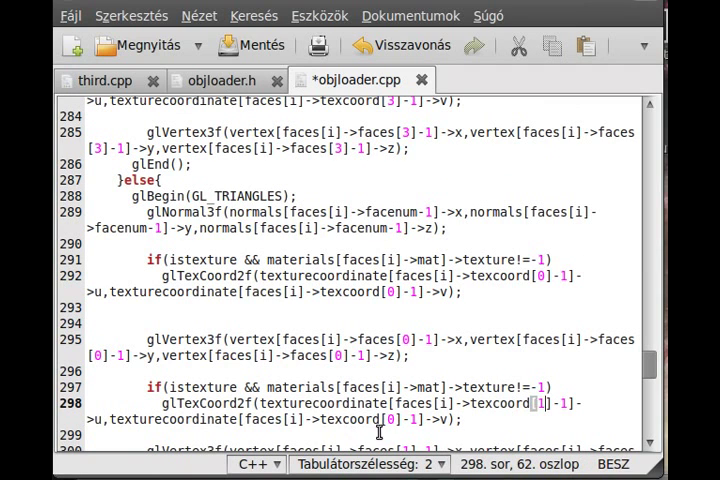
pyautogui.doubleClick(388, 419)
pyautogui.write('1')
pyautogui.scroll(-2, 390, 419)
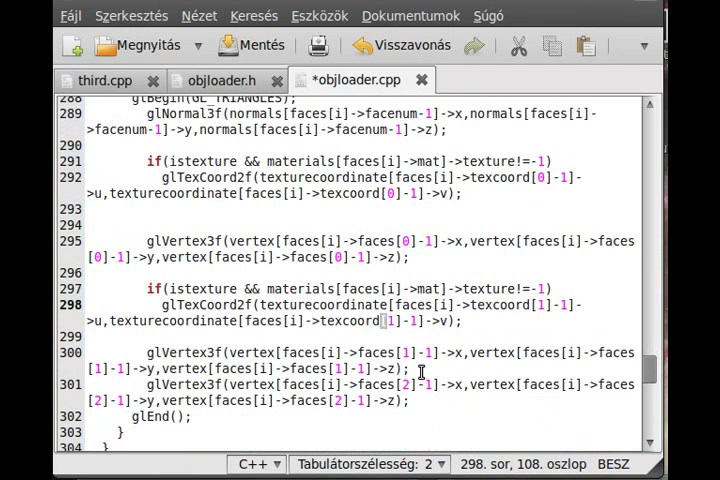
# Step: Add index-2 glTexCoord2f lines after the second triangle vertex and save objloader.cpp
pyautogui.click(421, 371)
pyautogui.press('Return')
pyautogui.press('Return')
pyautogui.press('Return')
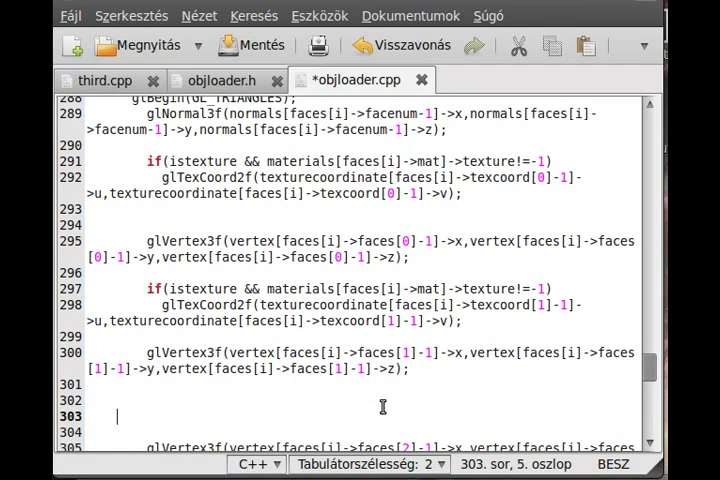
pyautogui.press('Home')
pyautogui.hotkey('ctrl', 'v')
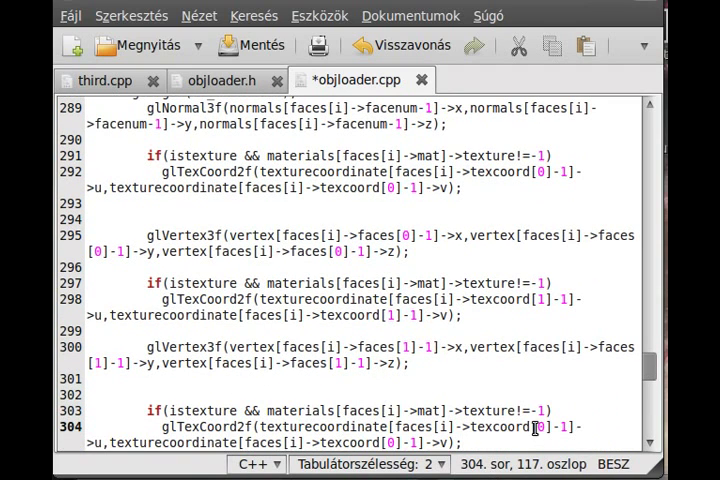
pyautogui.doubleClick(537, 428)
pyautogui.write('2')
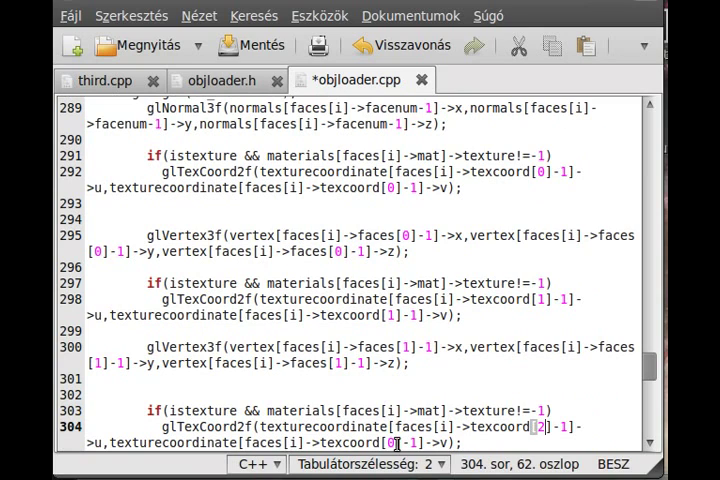
pyautogui.doubleClick(397, 443)
pyautogui.write('2')
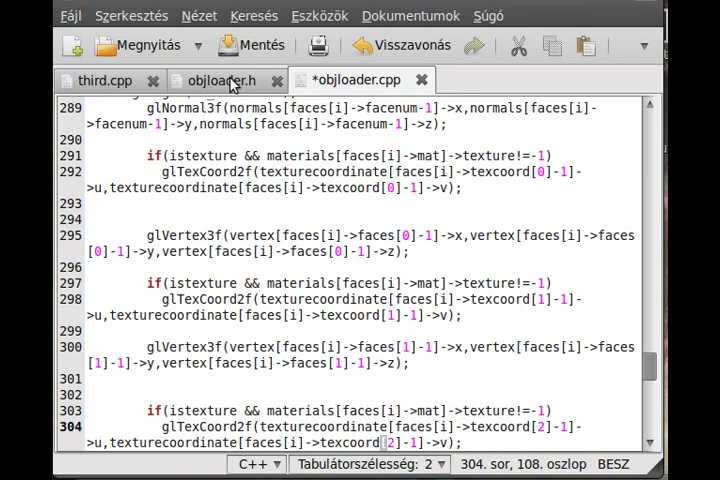
pyautogui.click(250, 45)
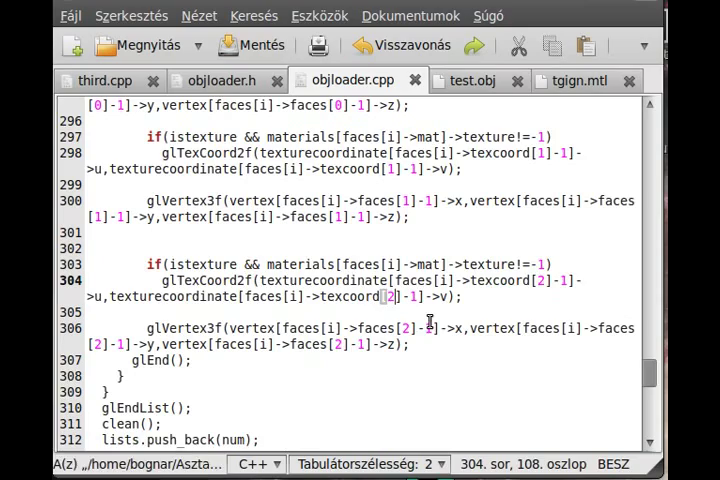
# Step: Change glEnable(GL_TEXTURE) on line 258 to glEnable(GL_TEXTURE_2D) and save the file
pyautogui.click(431, 326)
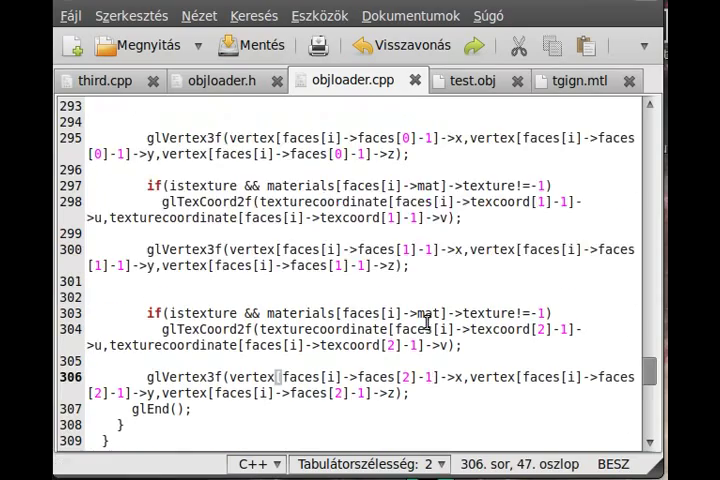
pyautogui.scroll(4, 430, 326)
pyautogui.scroll(3, 430, 326)
pyautogui.scroll(3, 430, 326)
pyautogui.scroll(5, 430, 326)
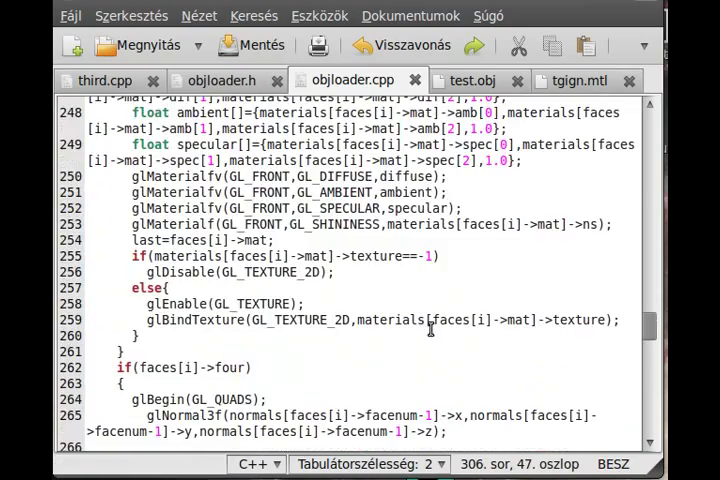
pyautogui.click(291, 303)
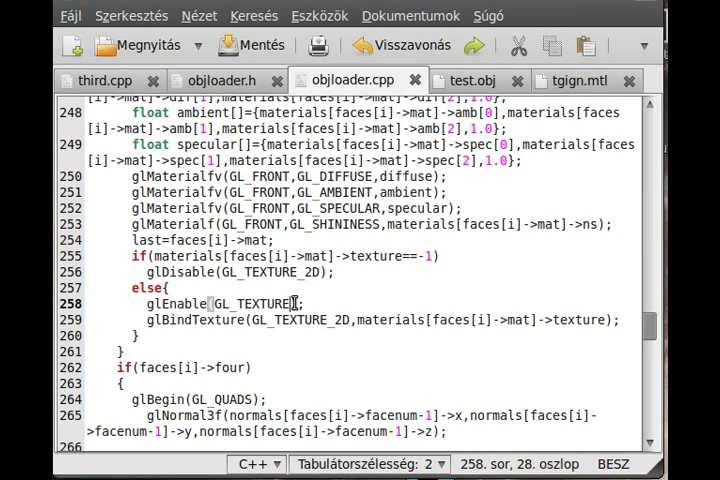
pyautogui.moveTo(296, 303); pyautogui.dragTo(147, 303)
pyautogui.moveTo(214, 303); pyautogui.dragTo(288, 303)
pyautogui.write('_2DS')
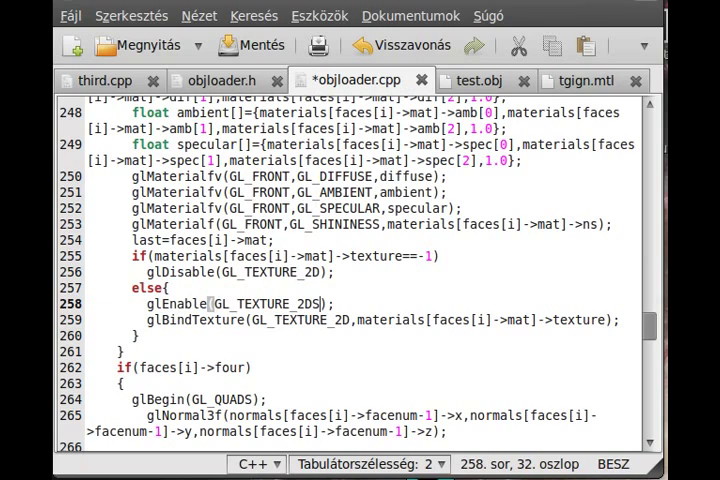
pyautogui.press('BackSpace')
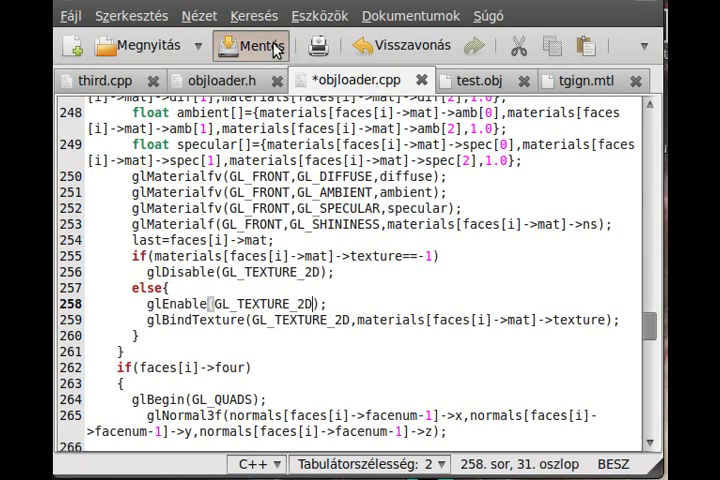
pyautogui.click(262, 45)
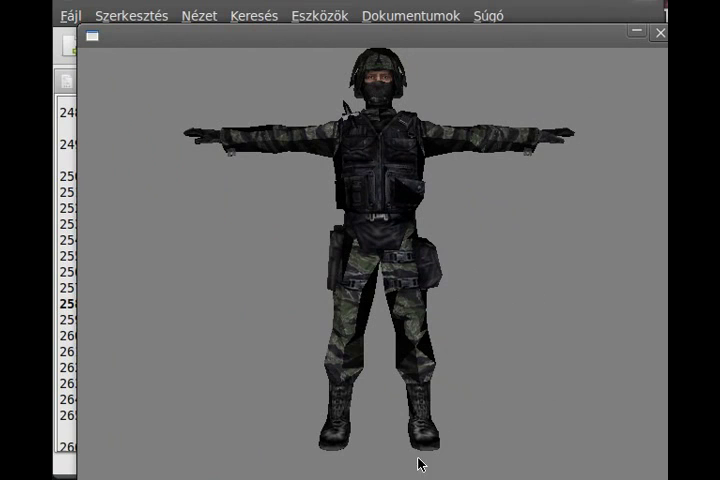
# Step: Close the viewer window after checking the textured soldier render
pyautogui.click(660, 34)
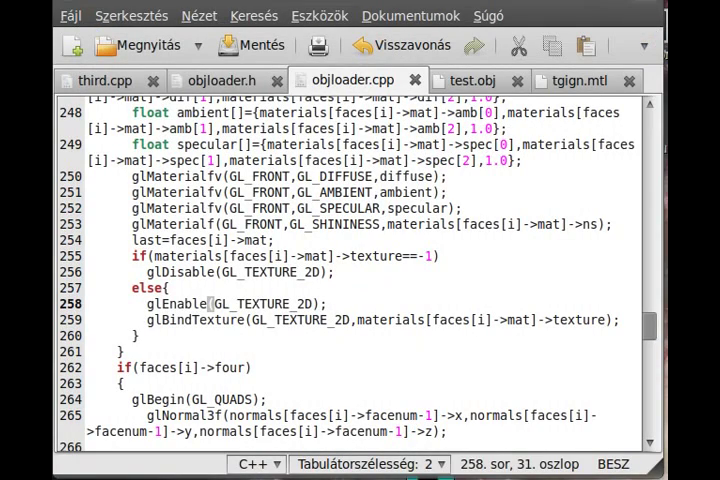
# Step: Launch GIMP from Applications > Grafika, drop earth.jpg into it, and maximize the image
pyautogui.click(40, 5)
pyautogui.moveTo(150, 24)
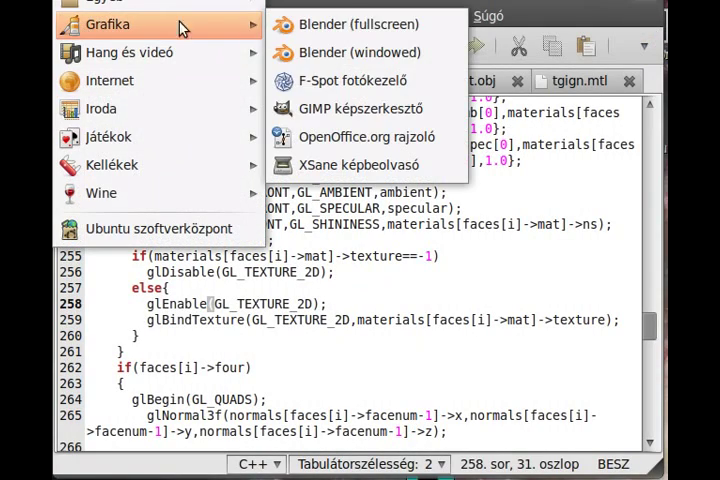
pyautogui.click(360, 108)
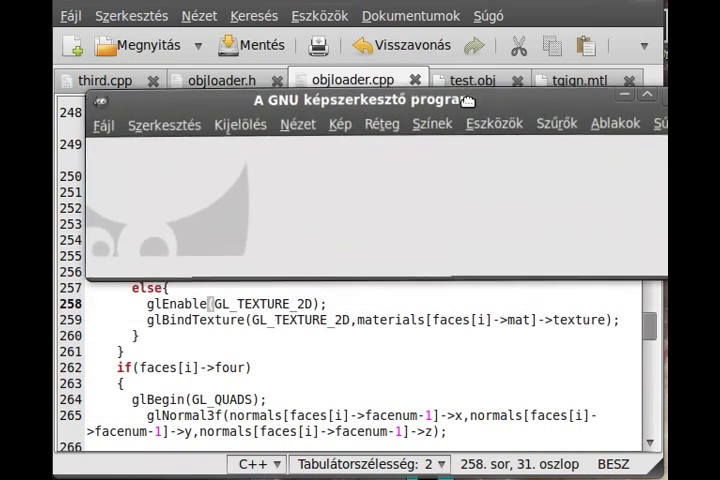
pyautogui.moveTo(468, 101); pyautogui.dragTo(472, 50)
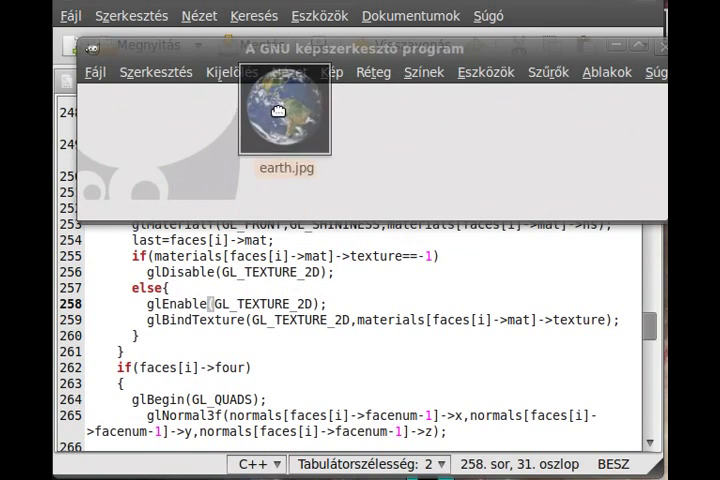
pyautogui.moveTo(276, 109); pyautogui.dragTo(321, 152)
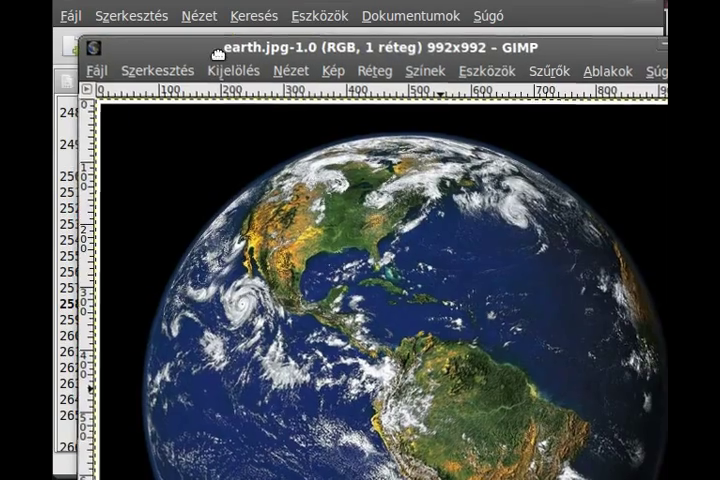
pyautogui.doubleClick(233, 48)
# Step: Save the Earth image as earth.bmp with R5 G6 B5 depth, then quit GIMP
pyautogui.click(91, 33)
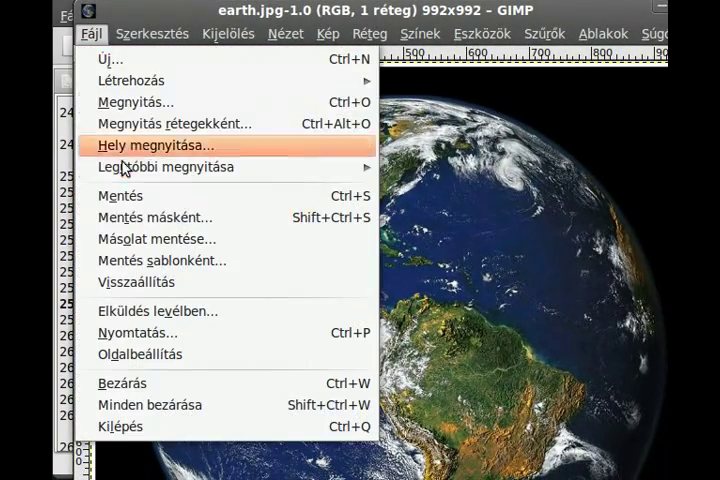
pyautogui.click(150, 217)
pyautogui.click(300, 66)
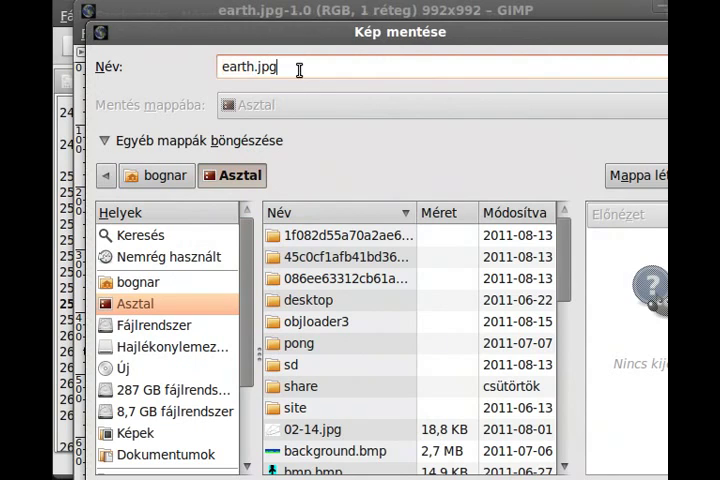
pyautogui.write('ű')
pyautogui.press('BackSpace')
pyautogui.press('BackSpace')
pyautogui.press('BackSpace')
pyautogui.press('BackSpace')
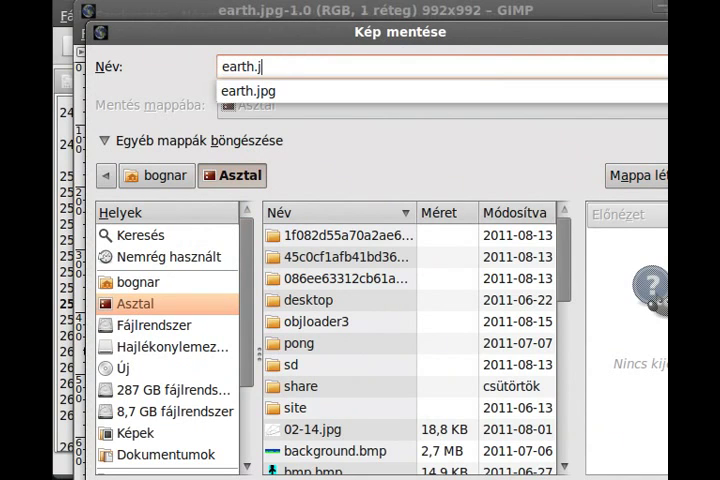
pyautogui.write('bmp')
pyautogui.press('Return')
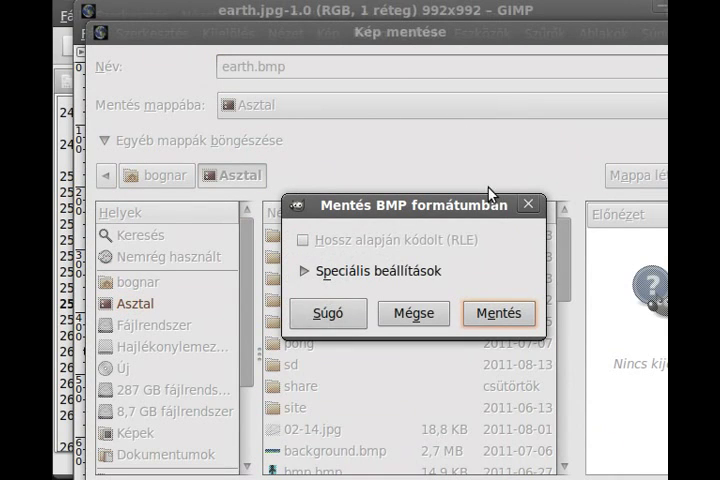
pyautogui.click(345, 271)
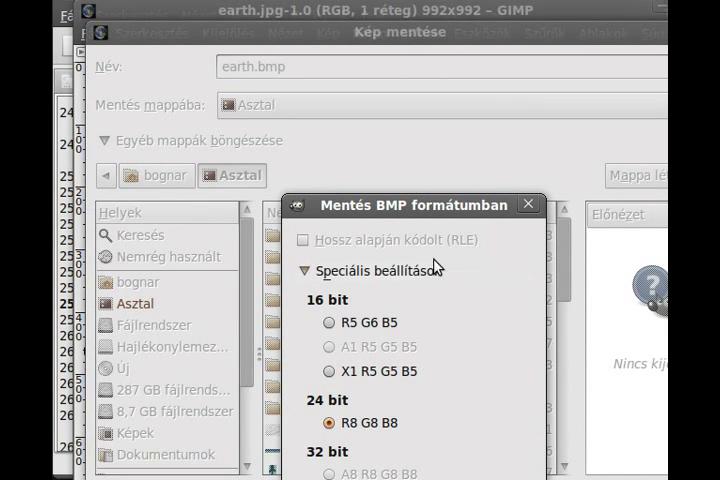
pyautogui.click(378, 323)
pyautogui.press('Return')
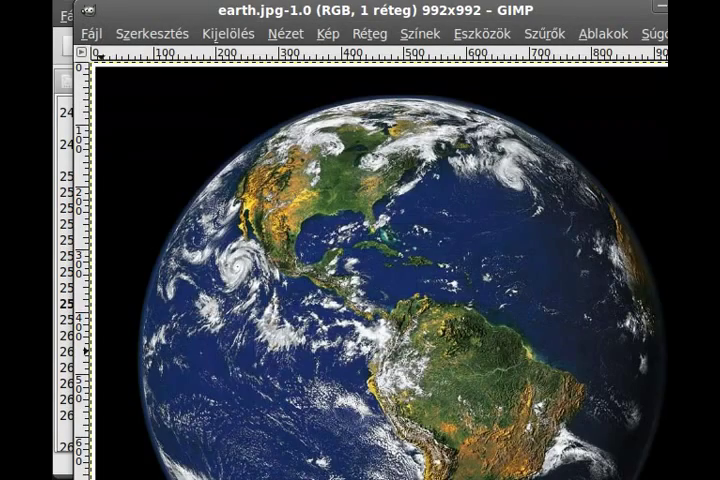
pyautogui.hotkey('ctrl', 'w')
pyautogui.click(661, 8)
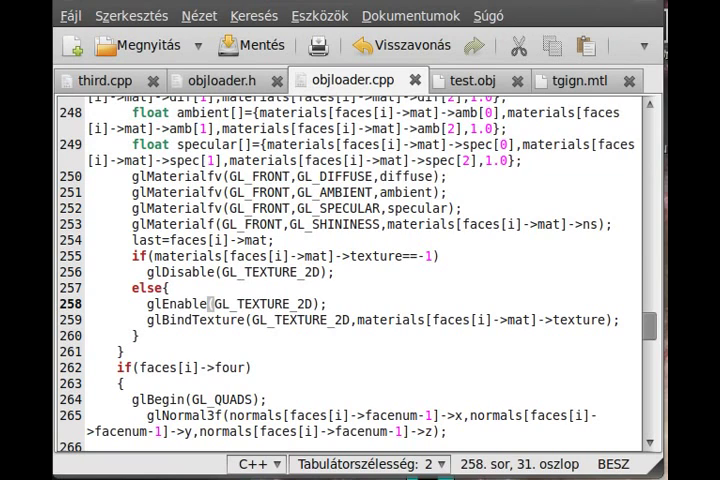
# Step: Switch to Blender, look over the import formats, then start a Wavefront (.obj) export
pyautogui.hotkey('alt', 'Tab')
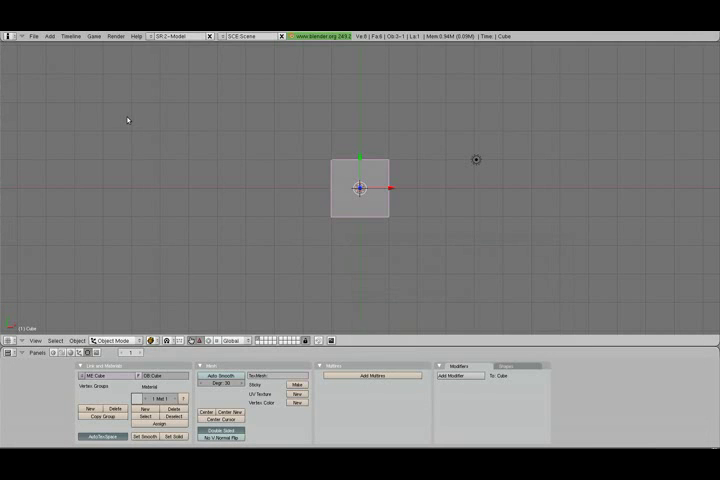
pyautogui.click(34, 36)
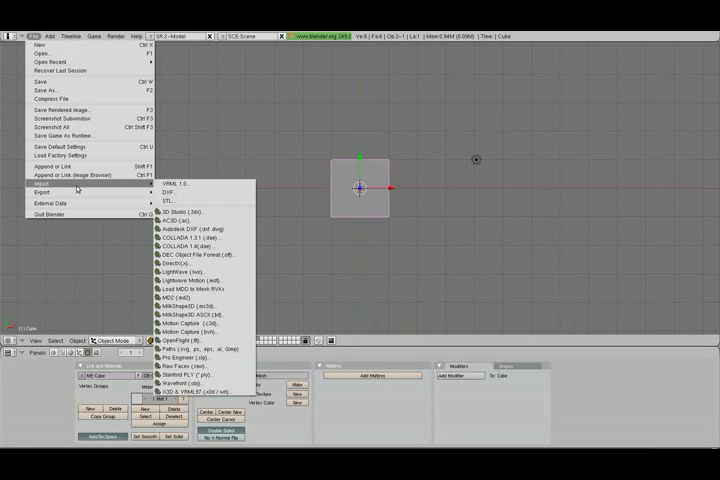
pyautogui.moveTo(60, 183)
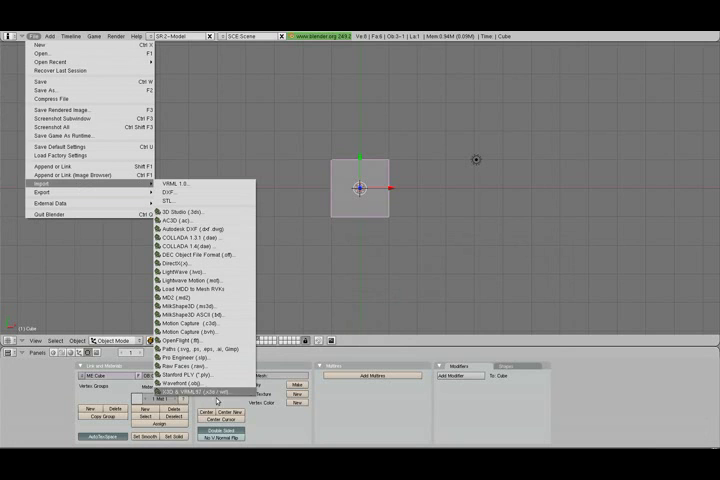
pyautogui.press('Escape')
pyautogui.click(34, 36)
pyautogui.moveTo(190, 246)
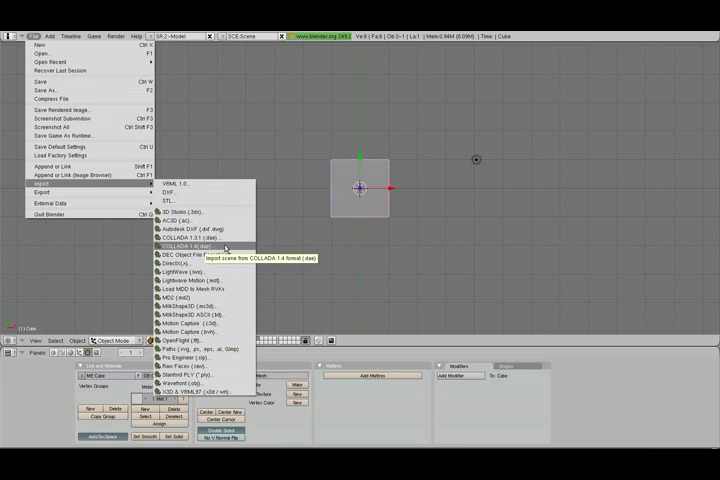
pyautogui.click(380, 280)
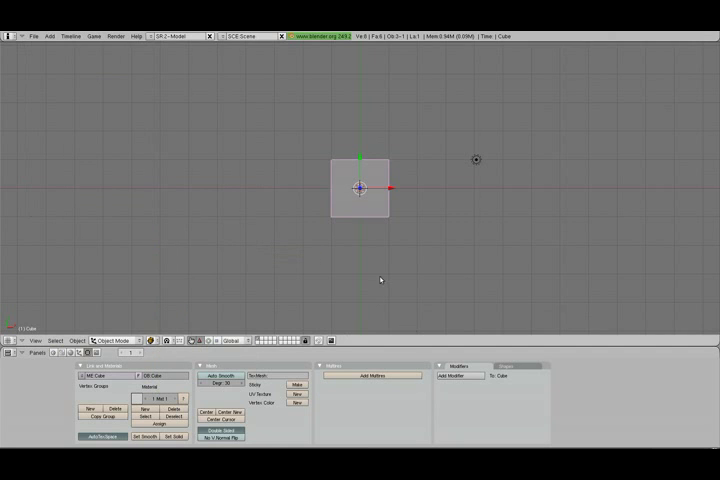
pyautogui.click(34, 36)
pyautogui.moveTo(42, 192)
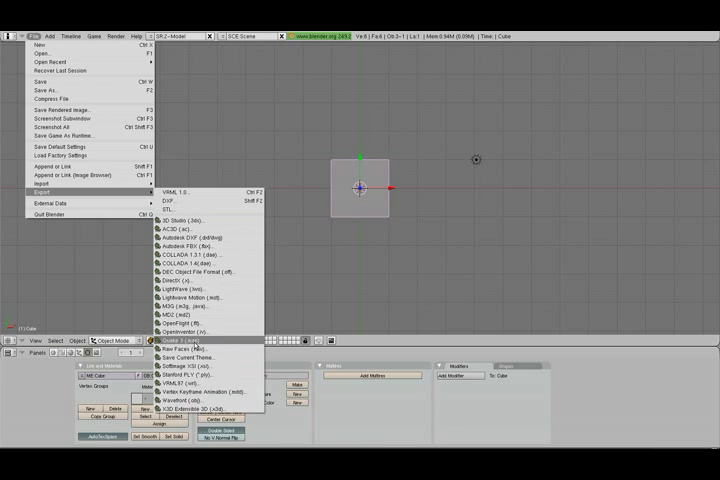
pyautogui.click(216, 400)
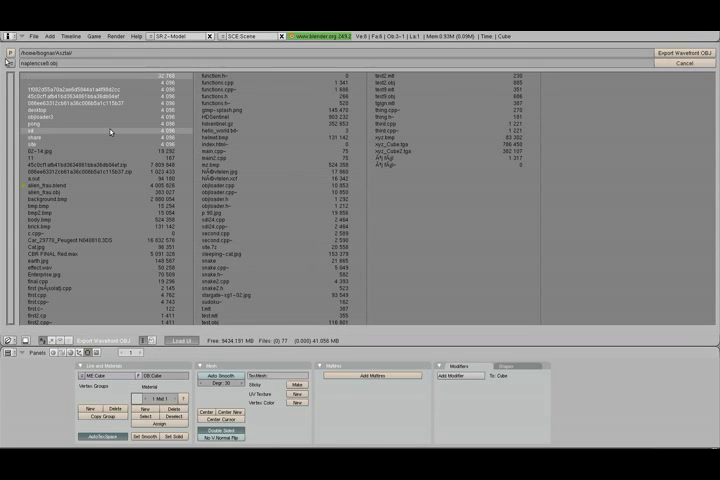
# Step: Export the OBJ with Normals and UVs enabled and Rotate X90 turned off
pyautogui.press('Return')
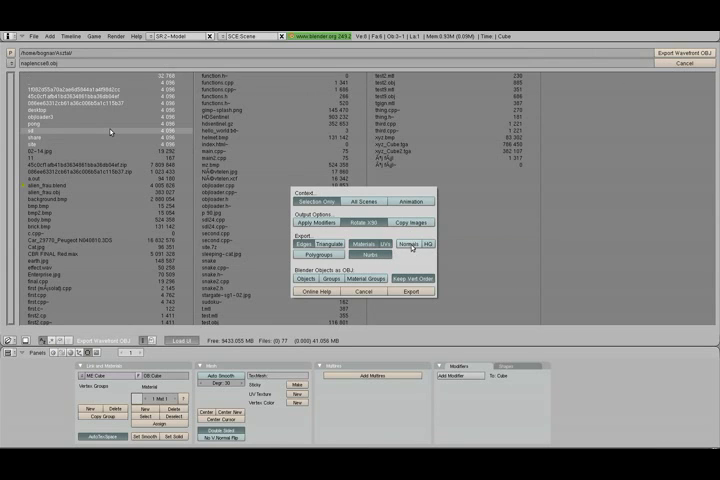
pyautogui.click(409, 246)
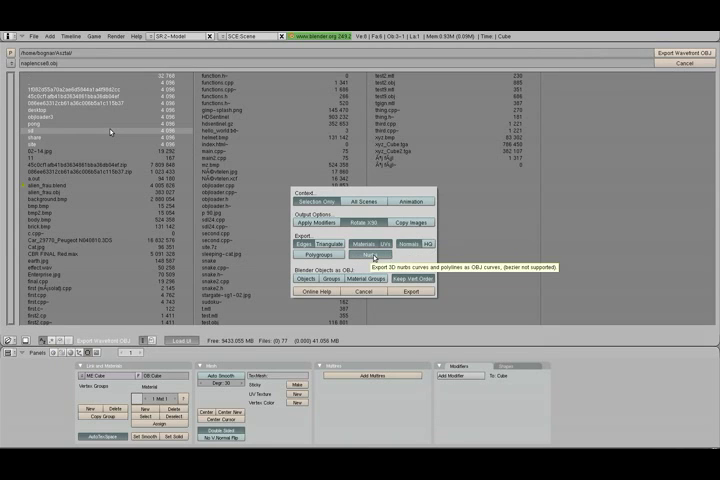
pyautogui.click(374, 258)
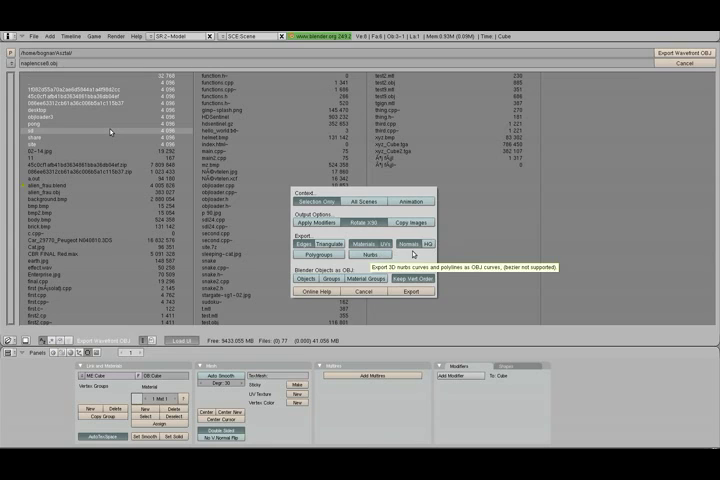
pyautogui.click(357, 223)
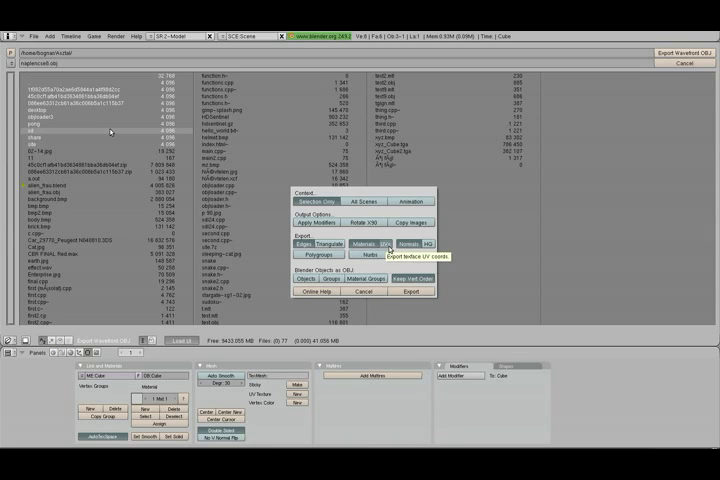
pyautogui.click(386, 244)
pyautogui.click(388, 246)
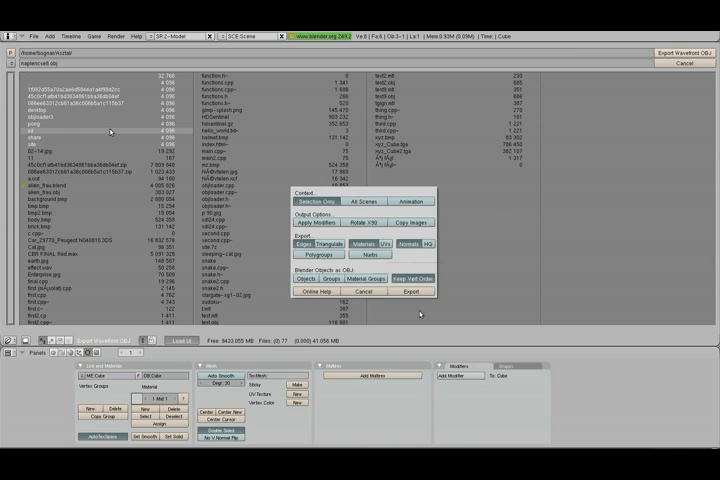
pyautogui.click(372, 291)
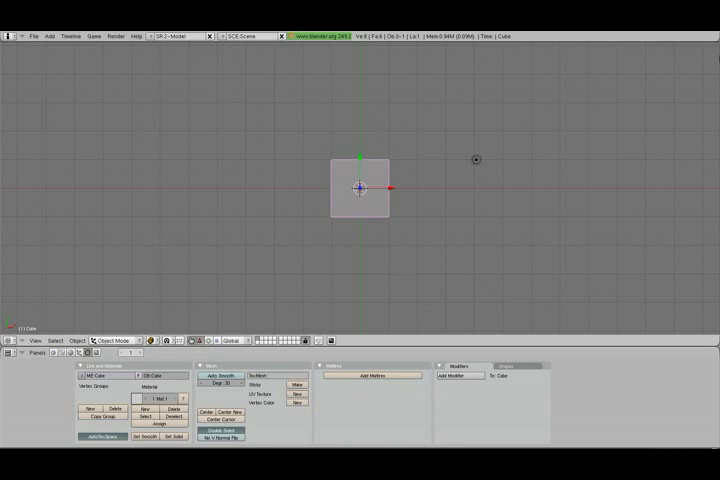